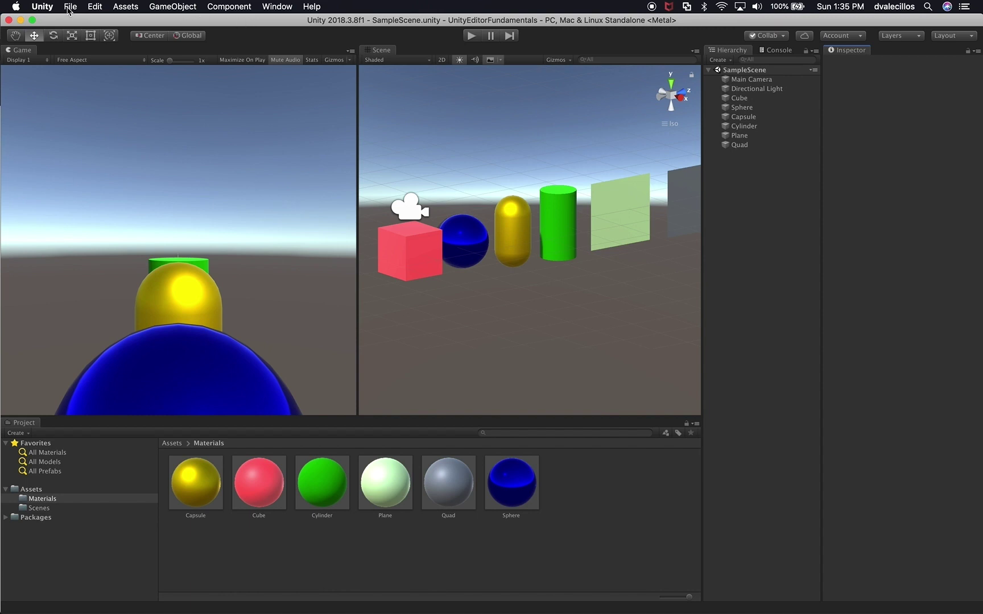
Confirm asset serialization stays set to Force Text in Unity's Project Settings.
left_click(96, 6)
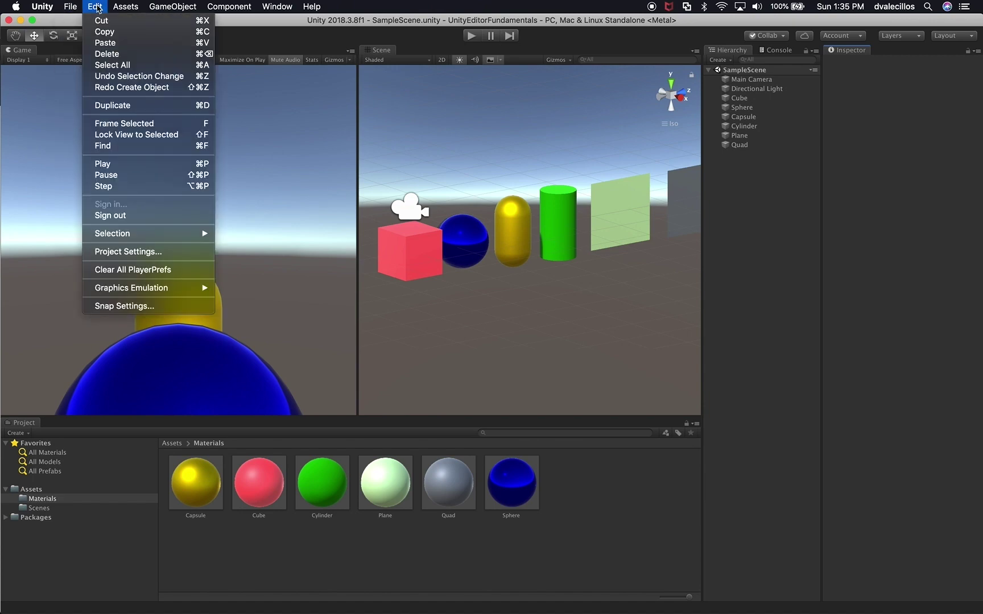
left_click(120, 252)
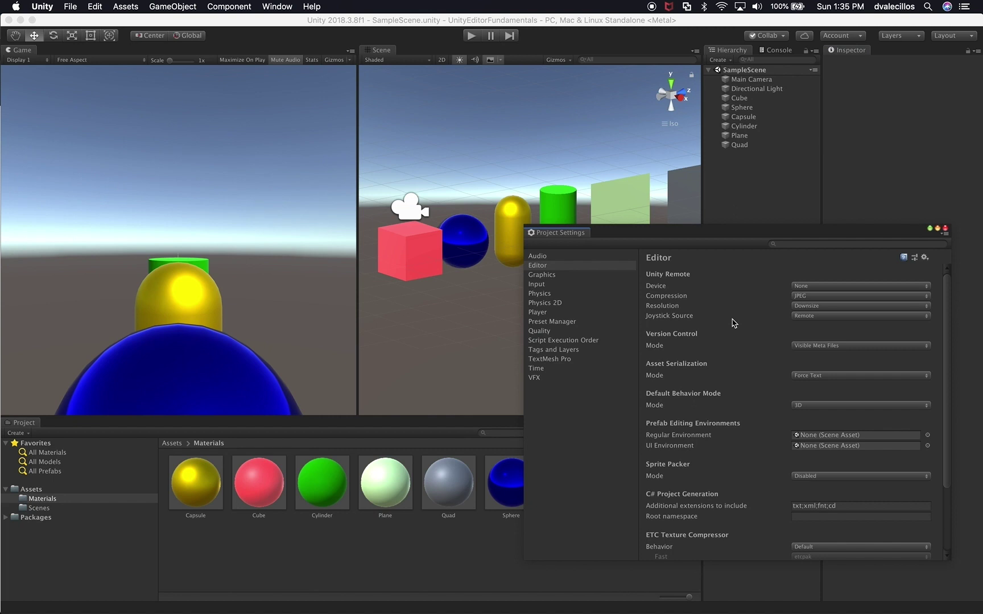
left_click(814, 377)
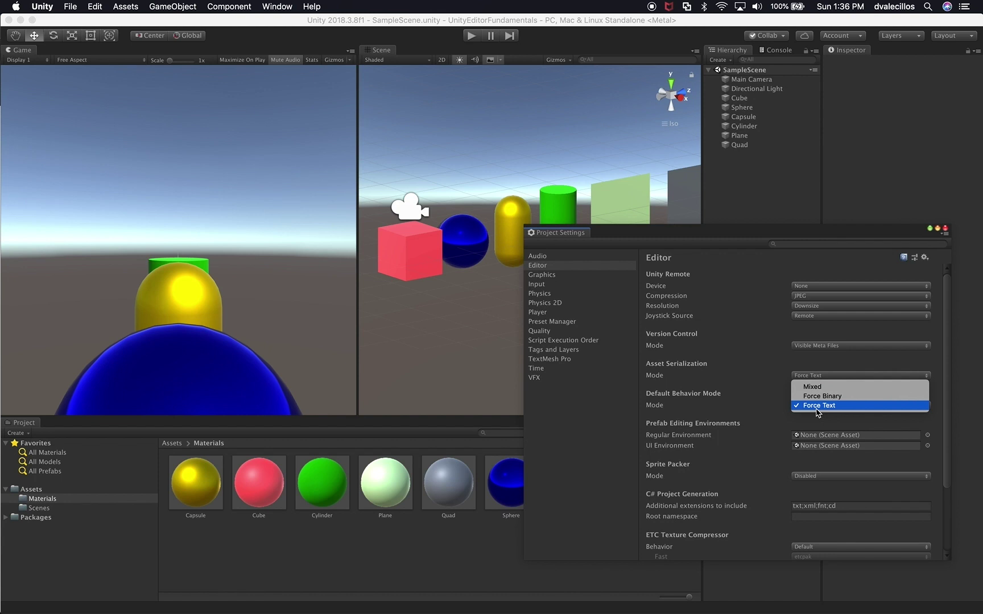
left_click(819, 407)
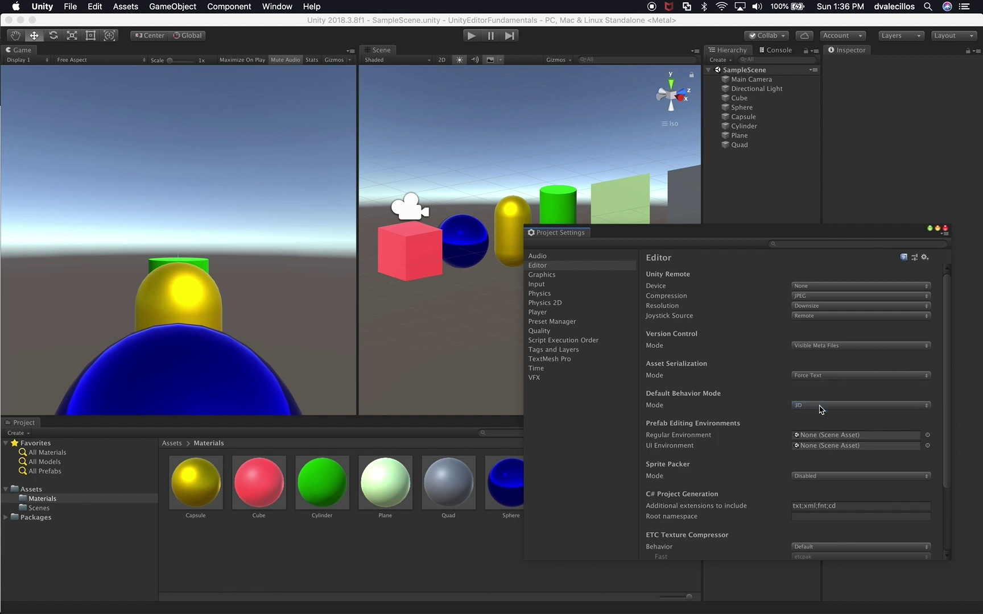
left_click_drag(951, 354, 949, 446)
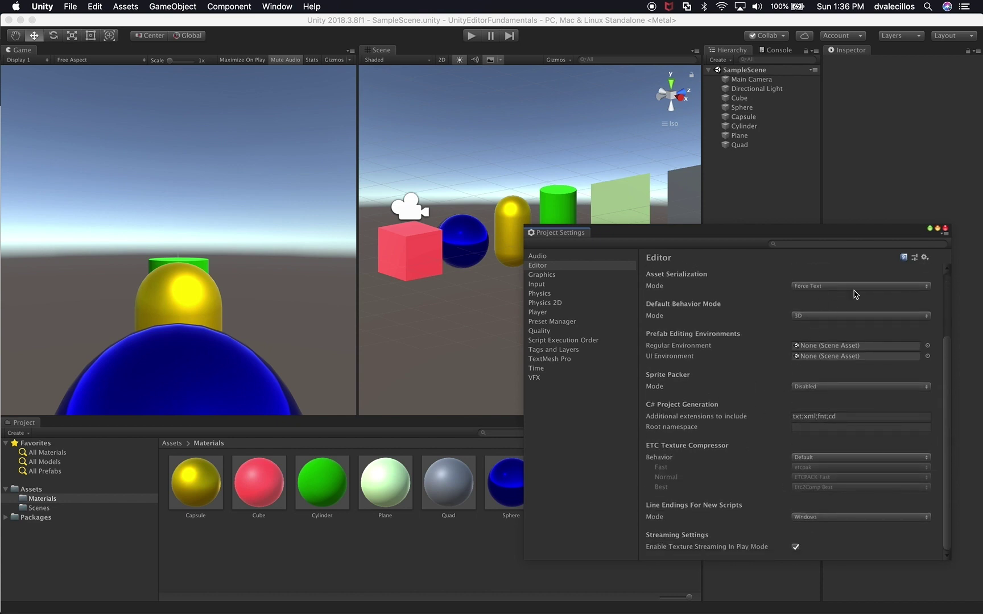
left_click(944, 228)
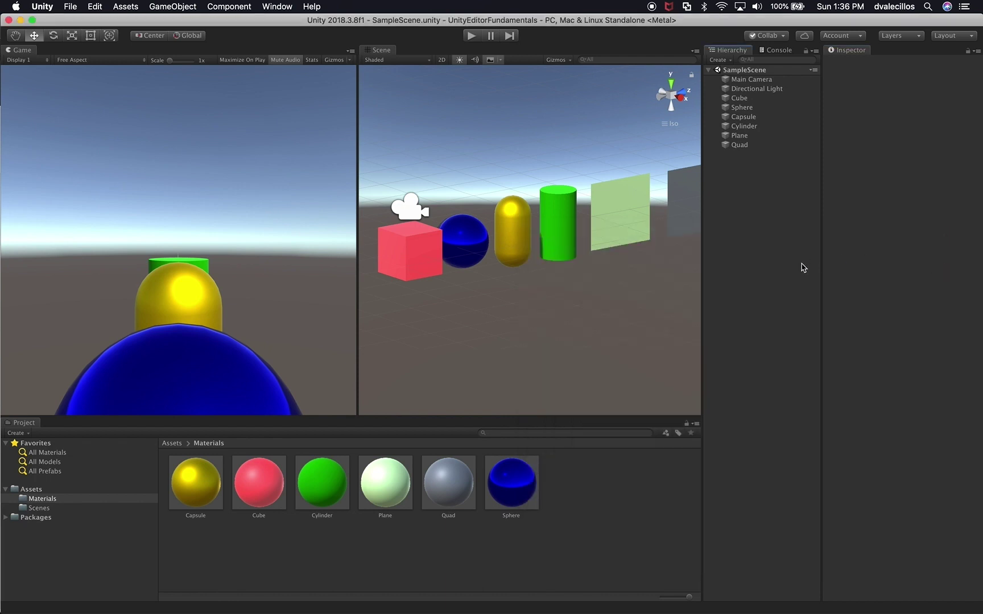
Create public repository UnityEditorFundamentals described as 'Unity Editor Fundamentals video source code'.
key("super+Tab")
key("super+Tab")
key("super+Tab")
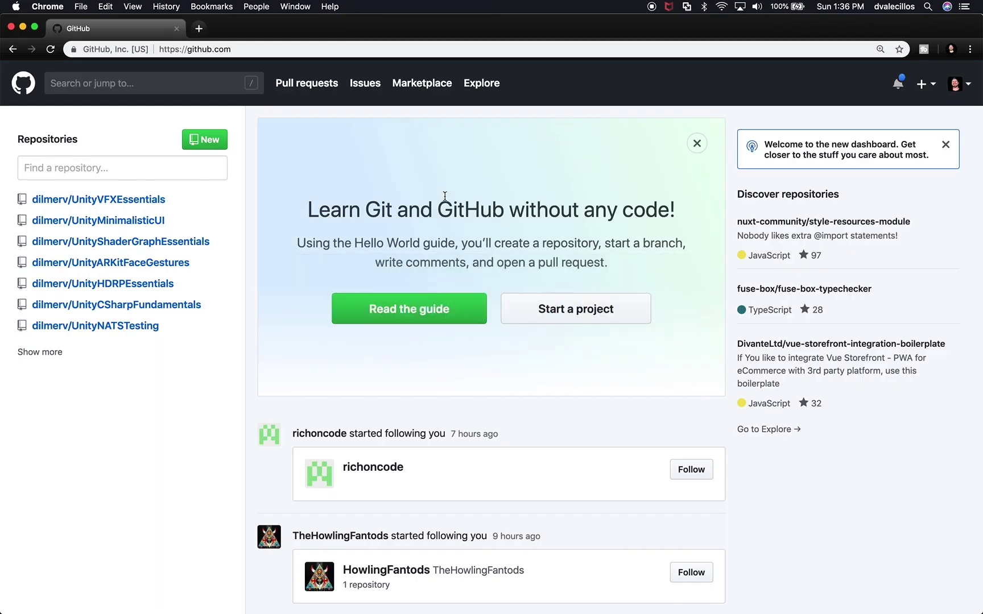
mouse_move(91, 281)
left_click(203, 142)
left_click(372, 236)
type("UnityEditorFundamentals")
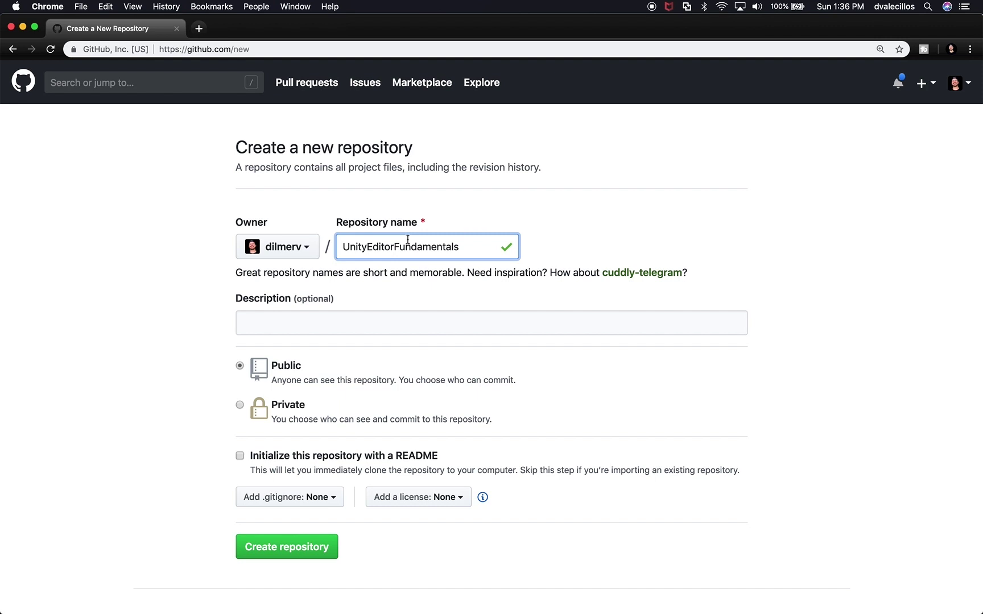
left_click(353, 326)
type("Unity Ed")
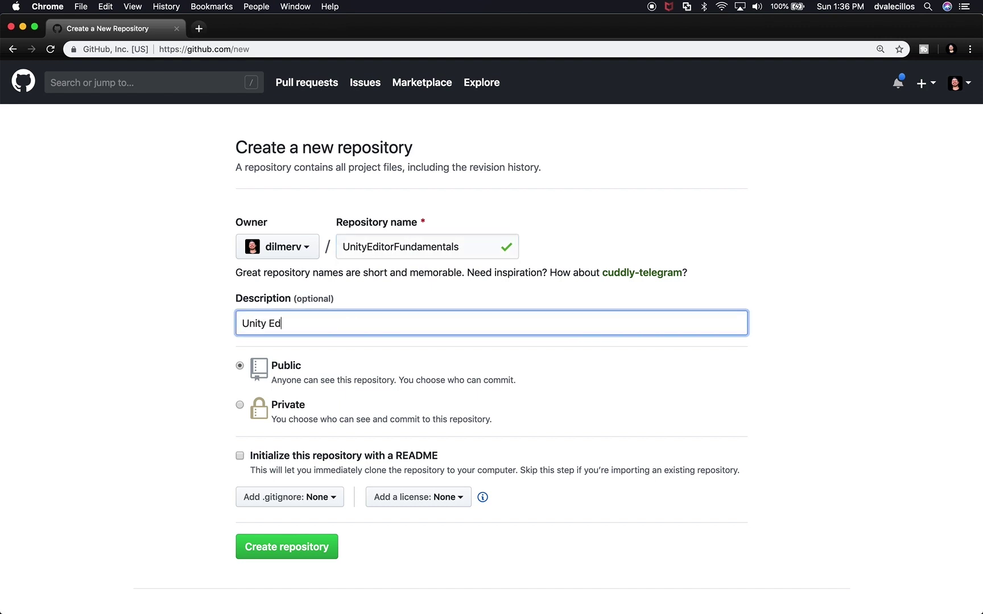
type("itor Fundamentals video ")
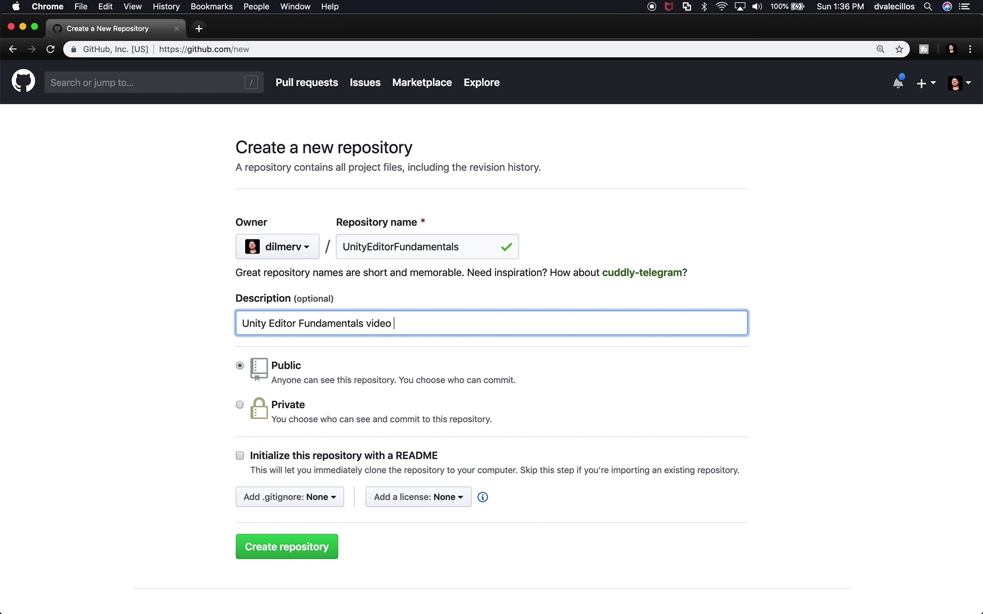
type("source code")
scroll(342, 421, "down", 2)
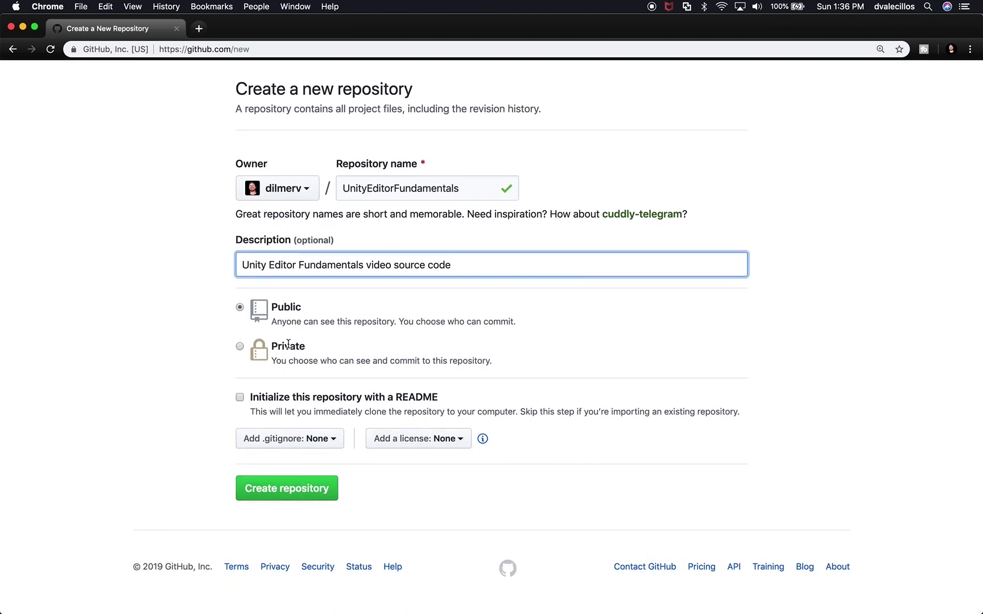
left_click(292, 490)
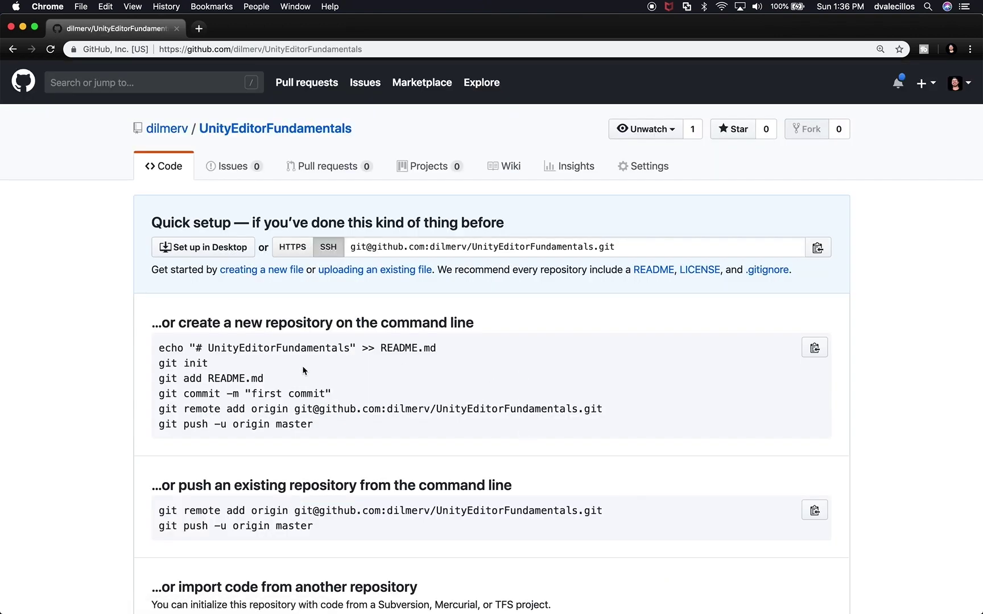
Open the owner's profile in a new tab and go to the UnityCSharpFundamentals repository.
scroll(323, 351, "down", 1)
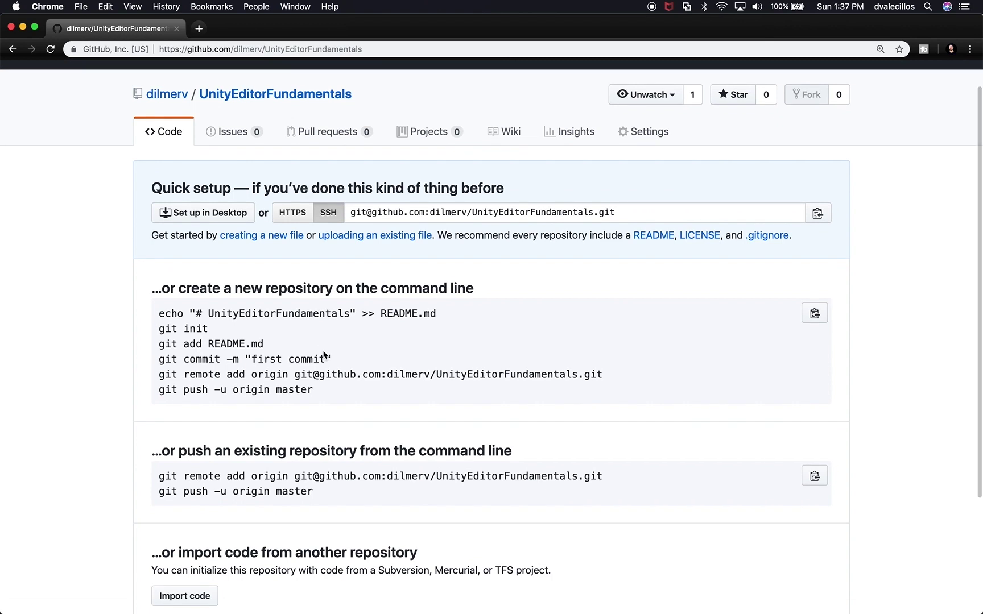
scroll(323, 351, "up", 1)
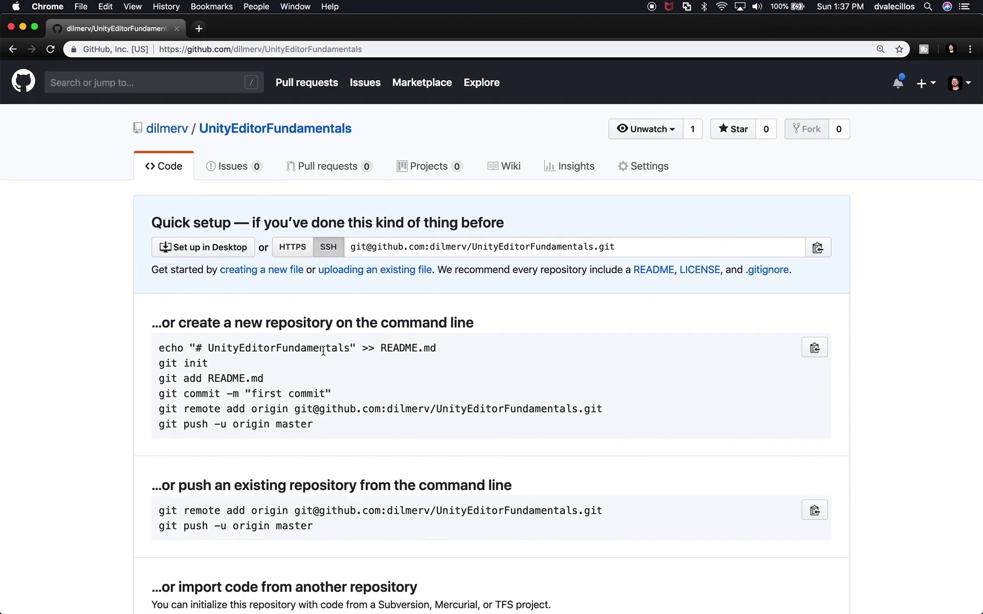
mouse_move(175, 135)
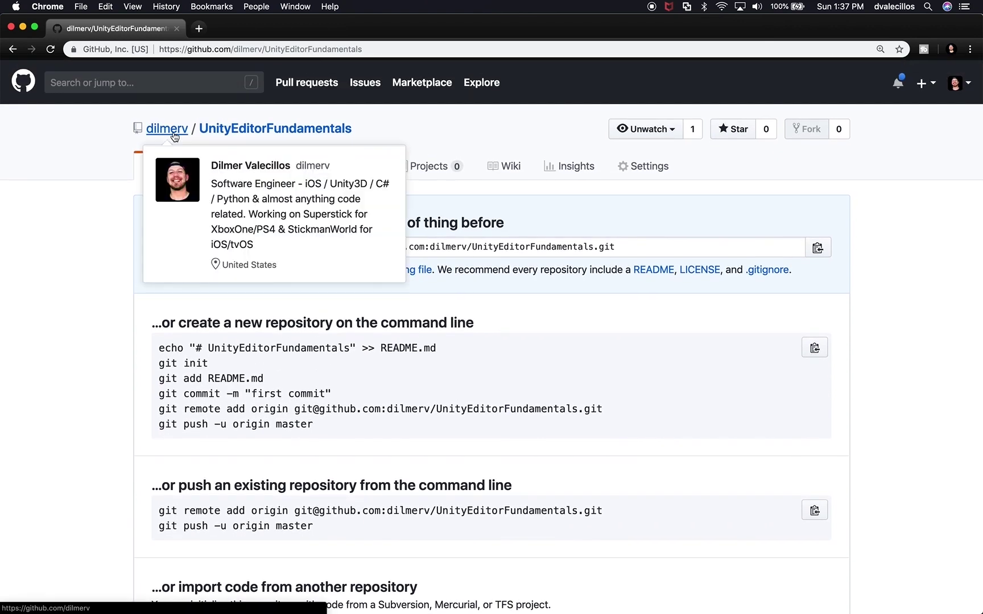
left_click(174, 135, "super")
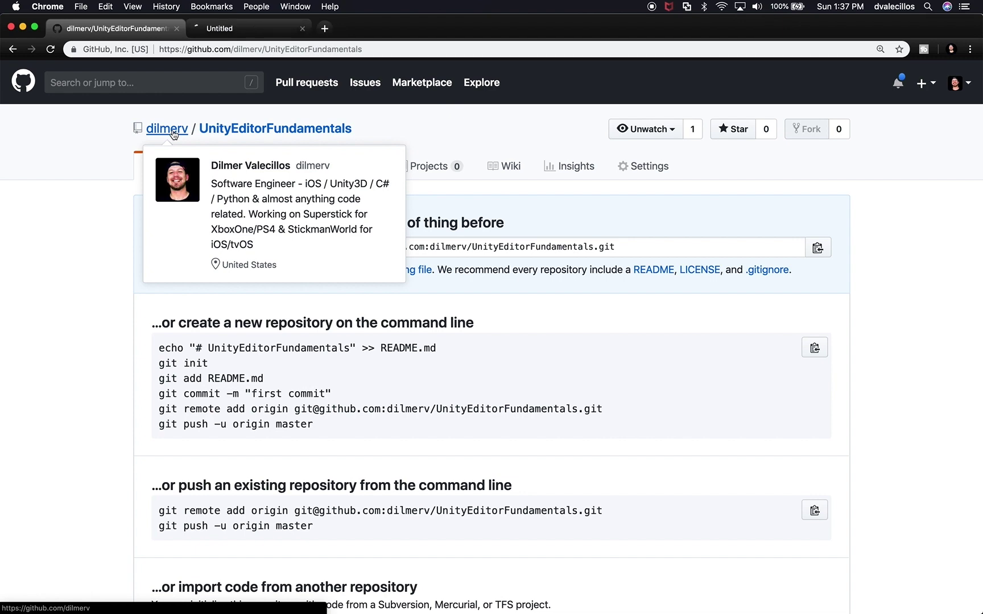
left_click(214, 33)
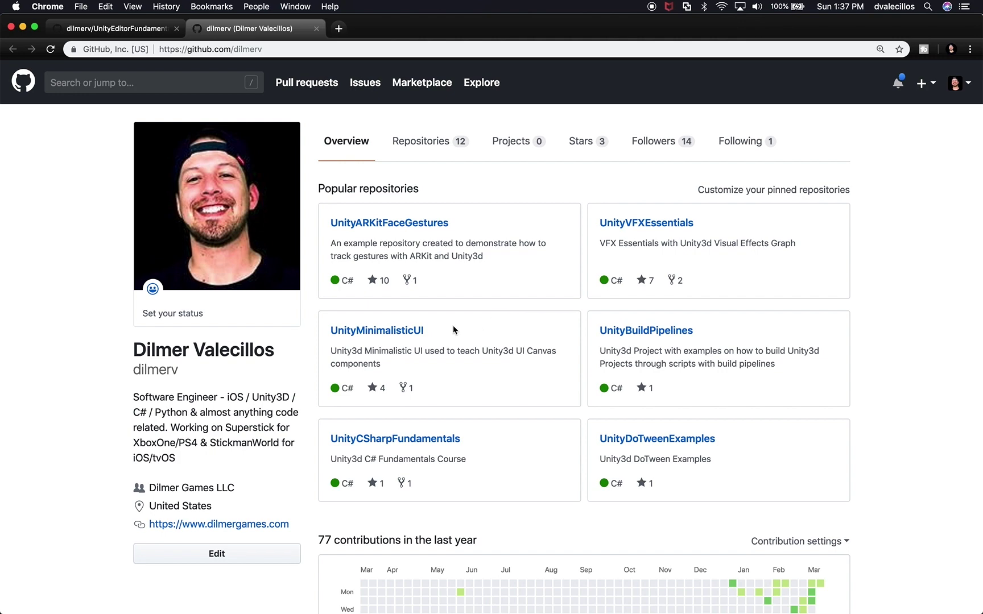
left_click(432, 439)
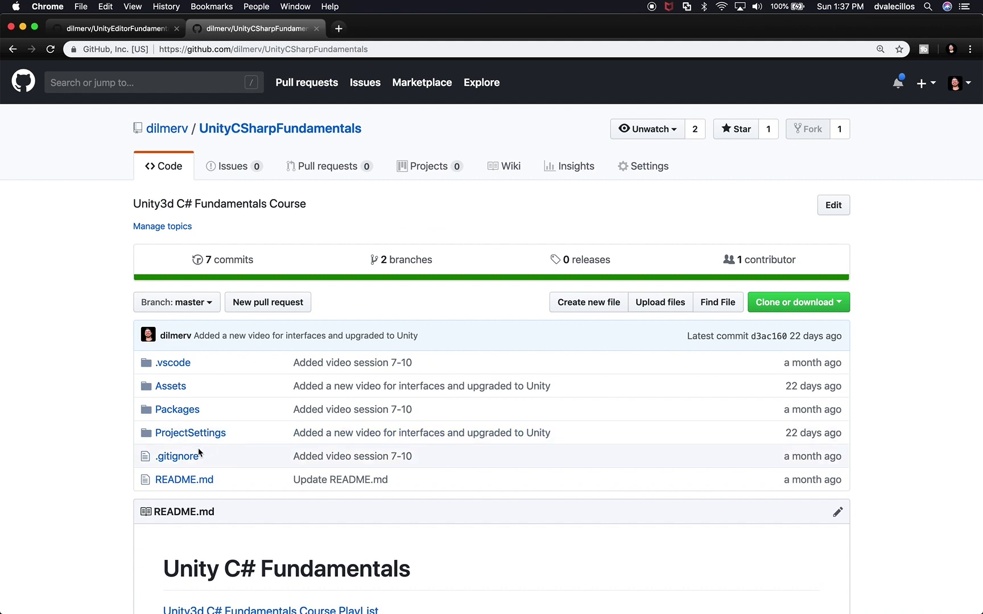
Copy all of the raw .gitignore from UnityCSharpFundamentals, then return to the UnityEditorFundamentals page.
left_click(184, 459)
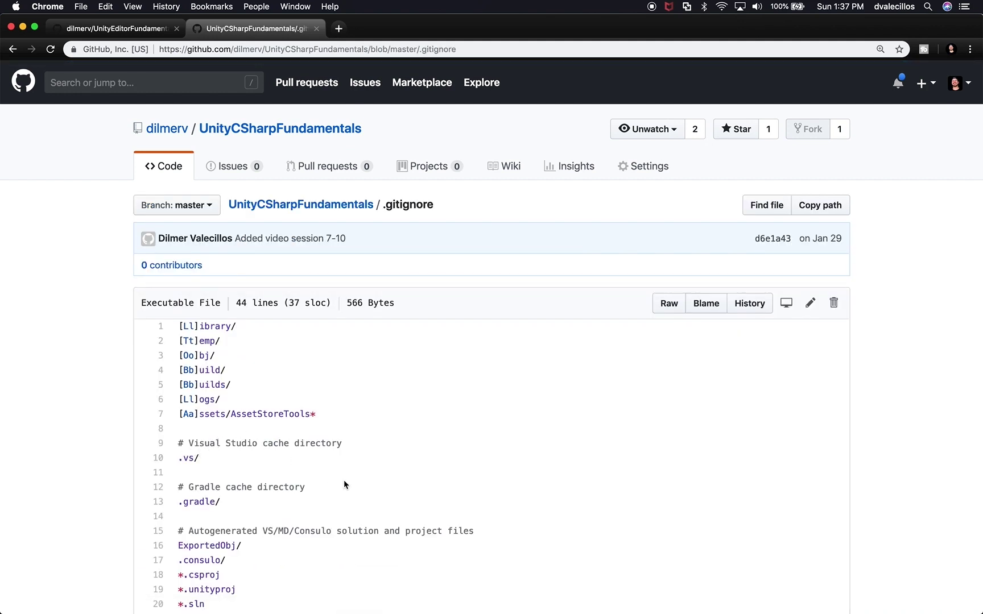
scroll(344, 484, "down", 3)
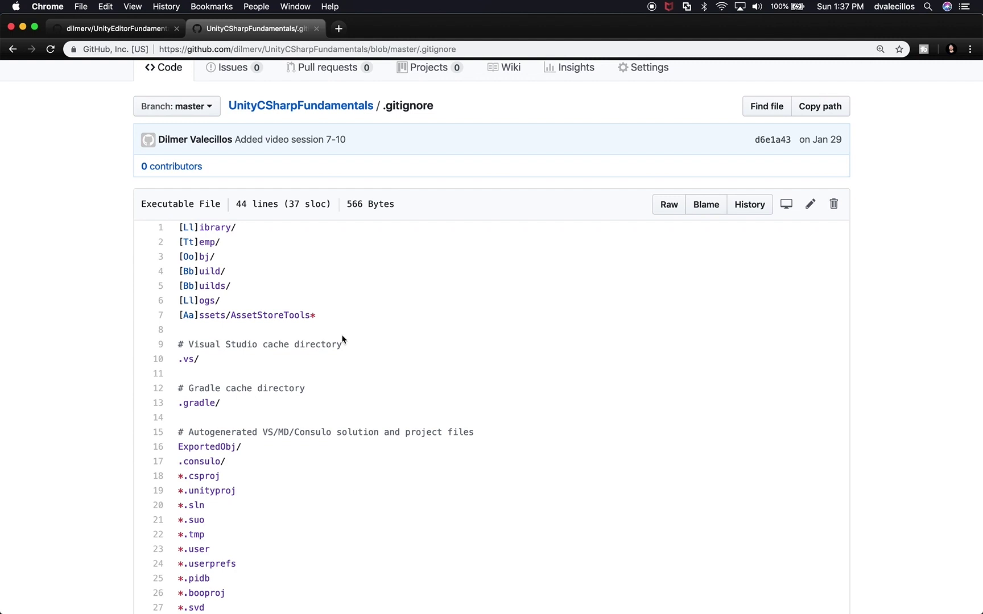
left_click_drag(385, 106, 447, 120)
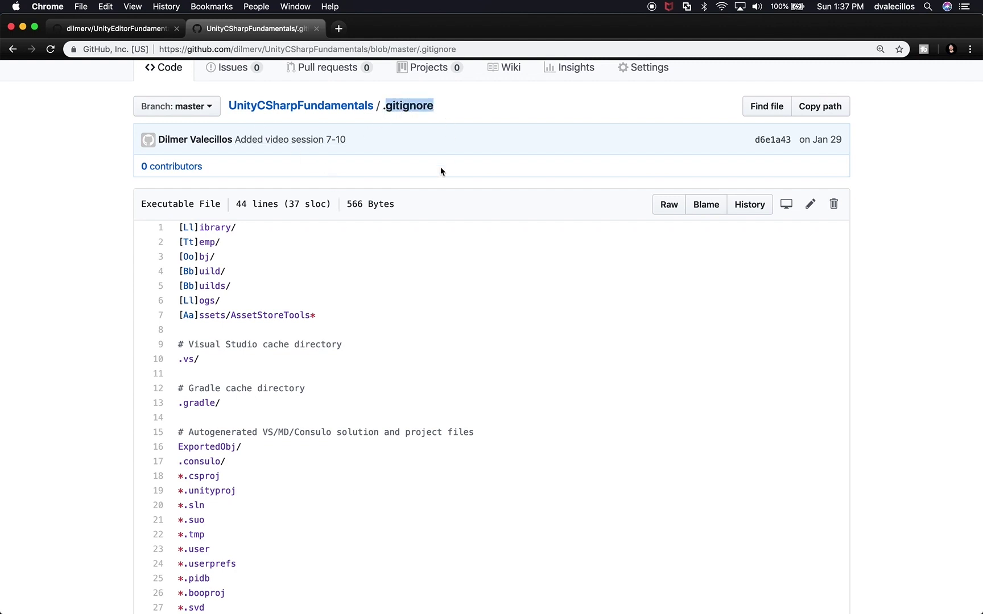
left_click(661, 207)
key("super+a")
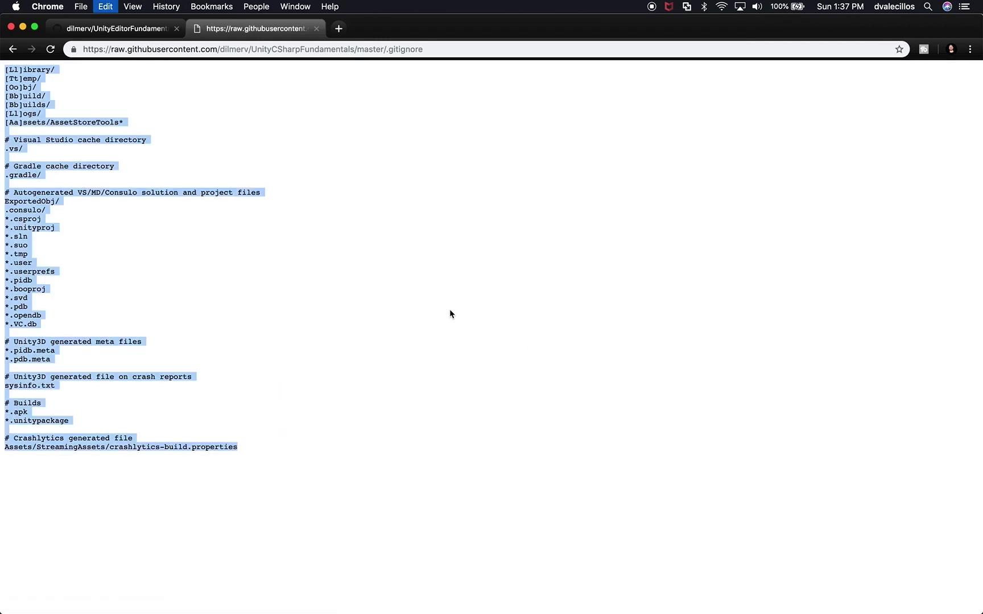
left_click(136, 30)
key("super+Tab")
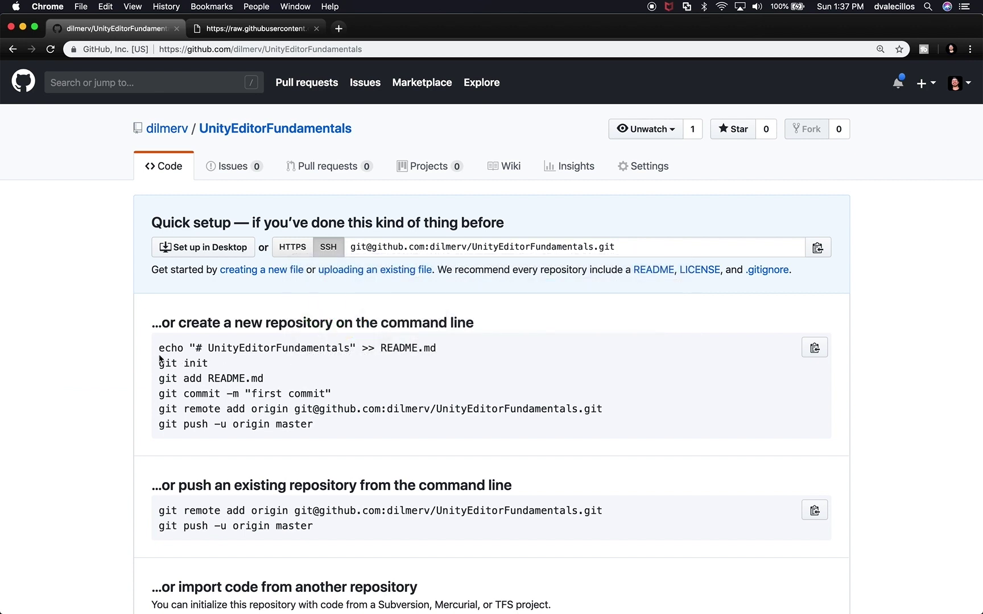
Copy the 'git remote add origin' command from GitHub and cd into UnityEditorFundamentals.
scroll(196, 414, "down", 3)
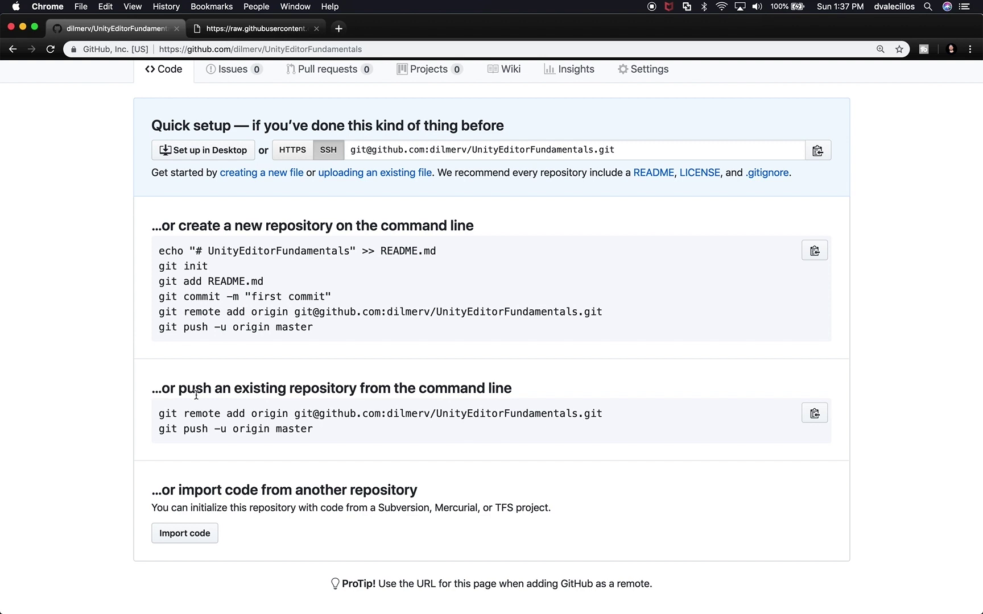
left_click_drag(608, 416, 160, 414)
key("super+c")
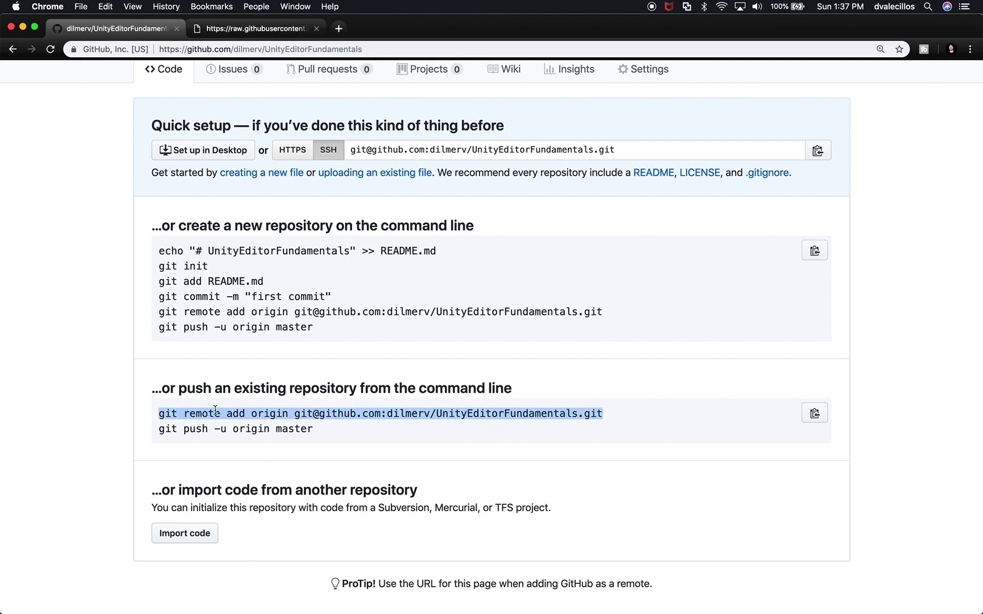
key("super+Tab")
key("super+Tab")
key("super+Tab")
key("super+Tab")
type("ls")
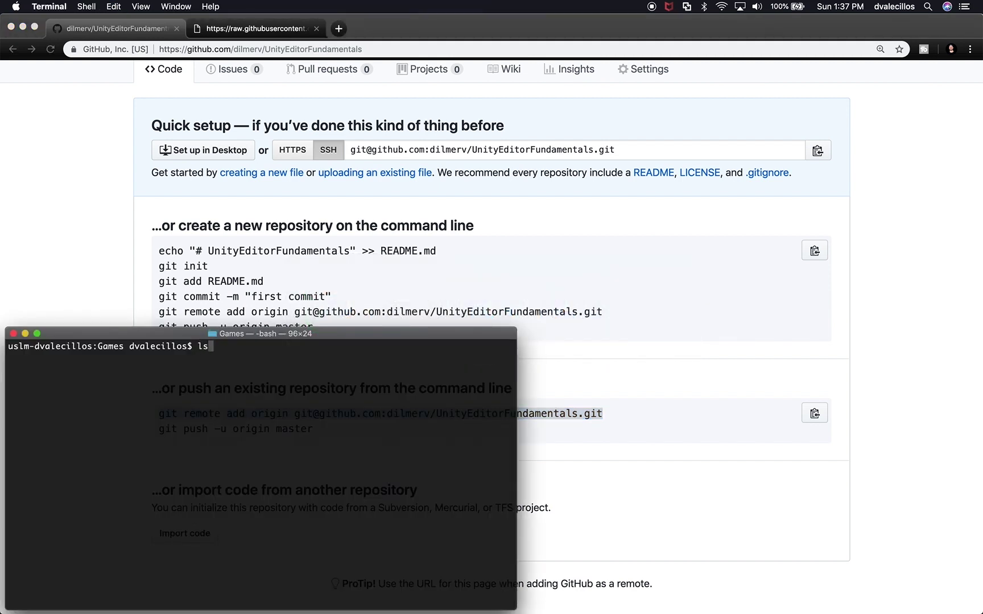
key("Return")
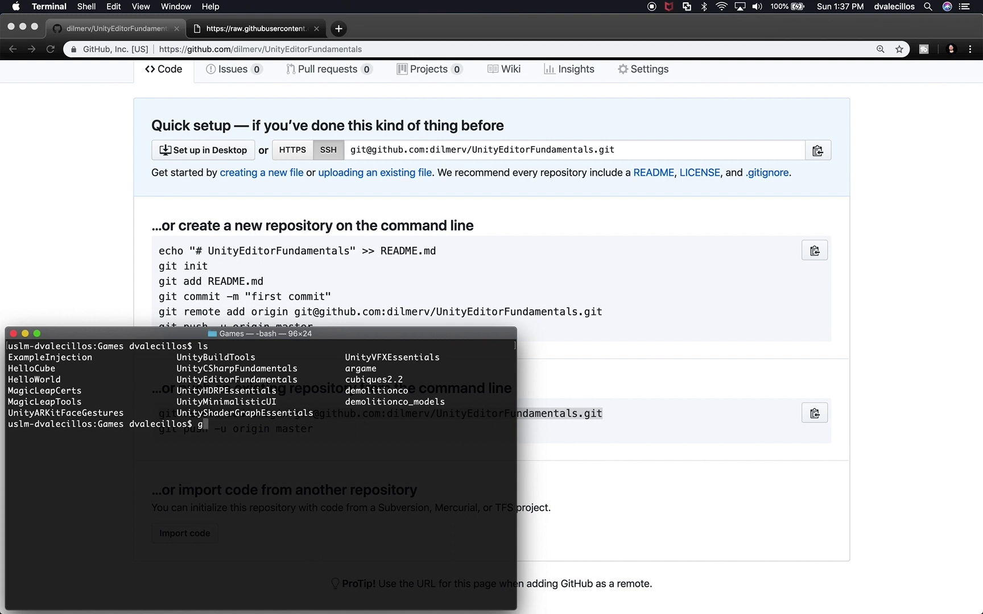
type("cd UnityE")
key("Tab")
key("Return")
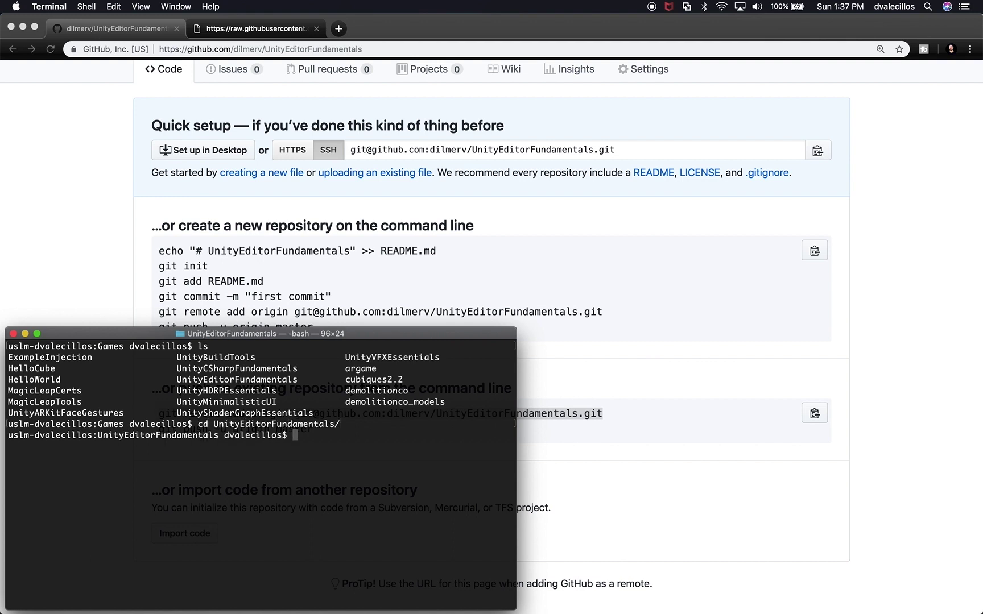
Run git init and add the new GitHub repository as the origin remote.
left_click_drag(275, 335, 506, 275)
key("super+v")
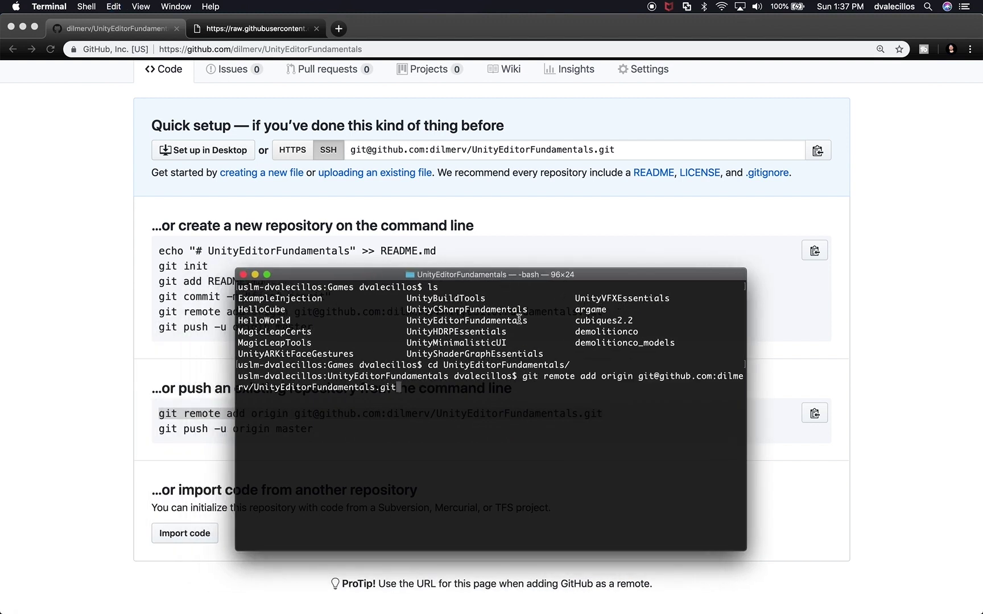
key("Return")
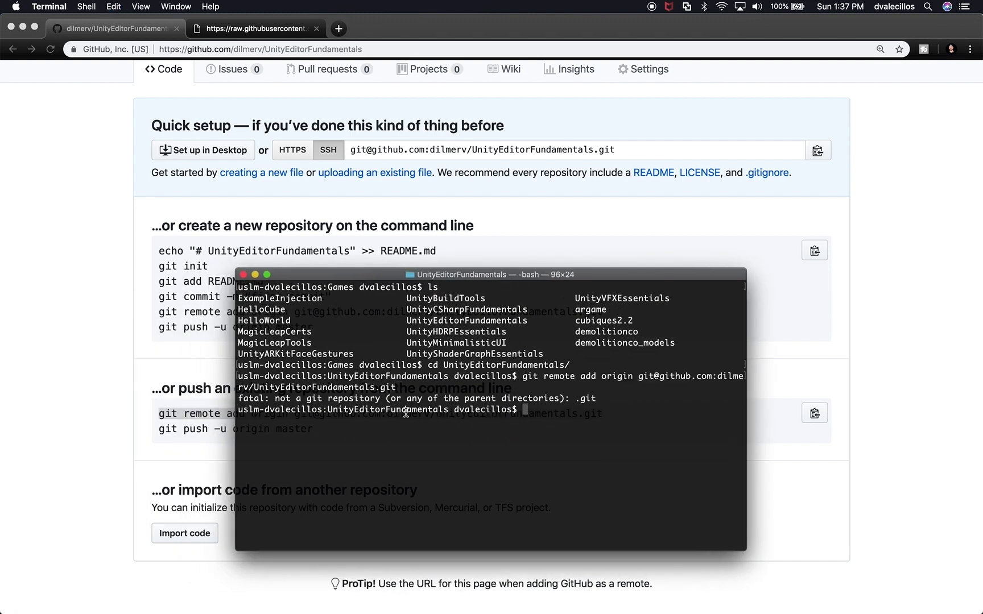
type("git init")
key("Return")
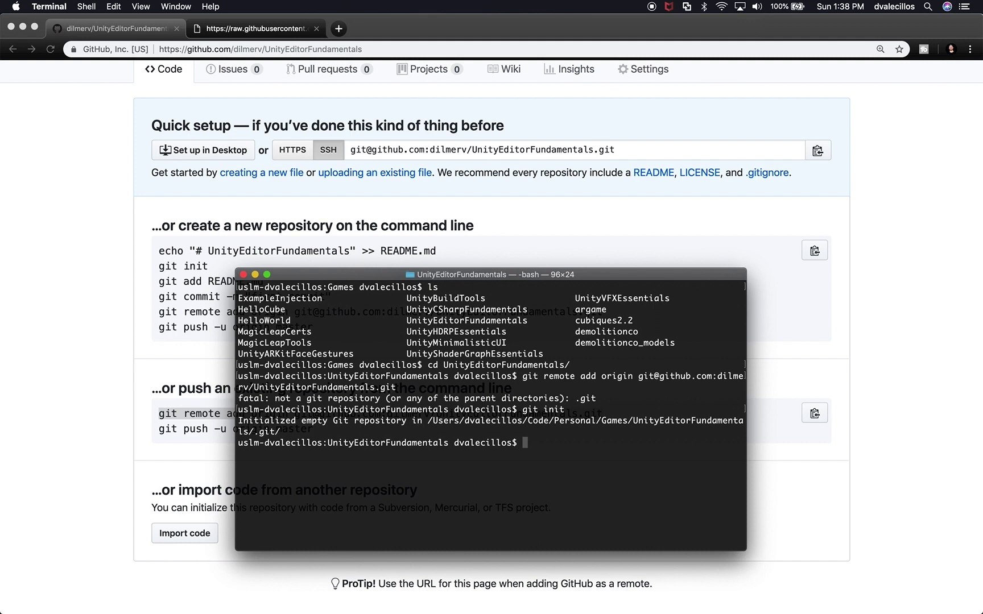
key("Up")
key("Up")
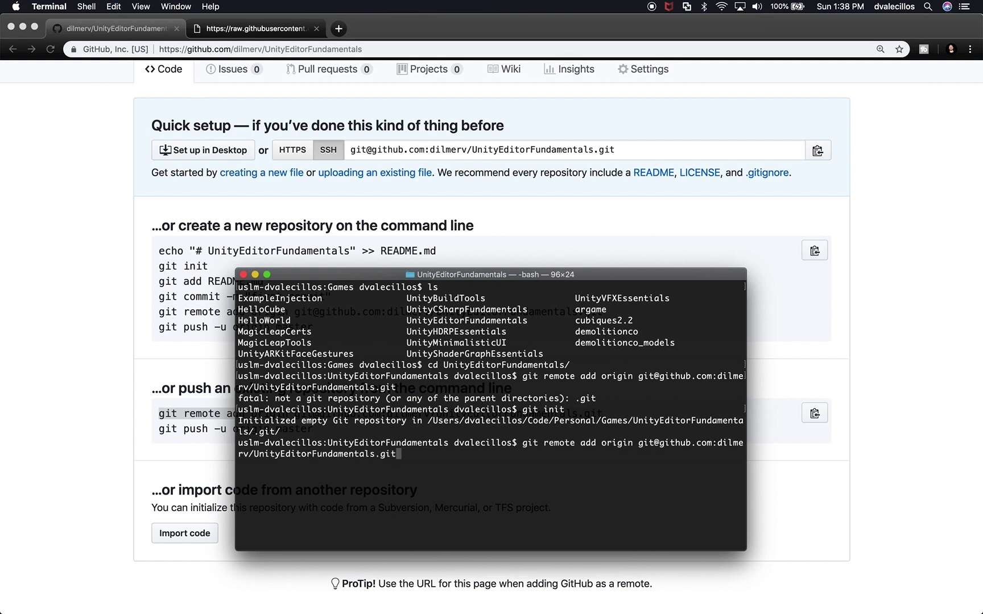
key("Return")
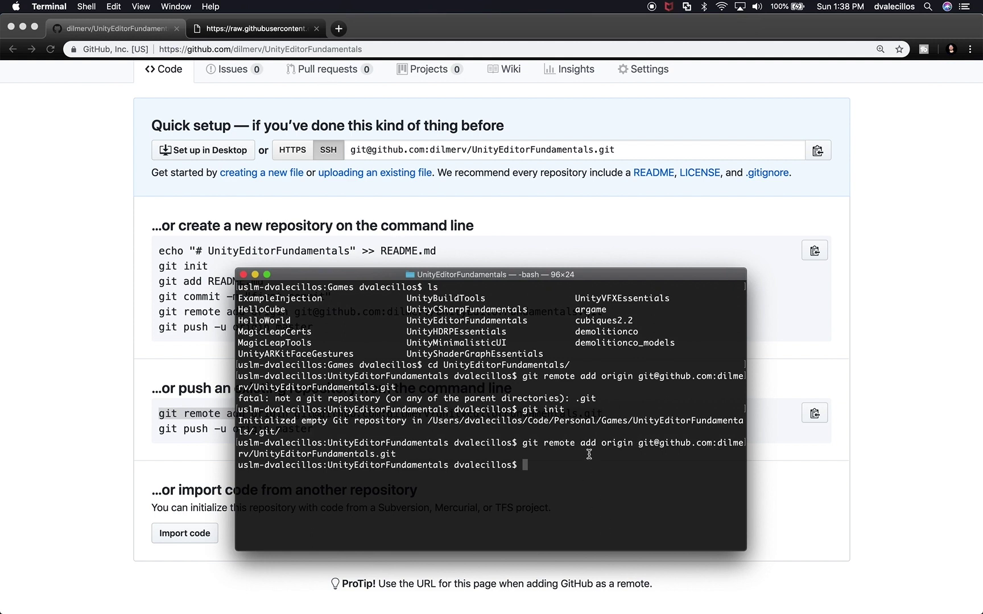
Run git status to list the six untracked project folders.
type("git status")
key("Return")
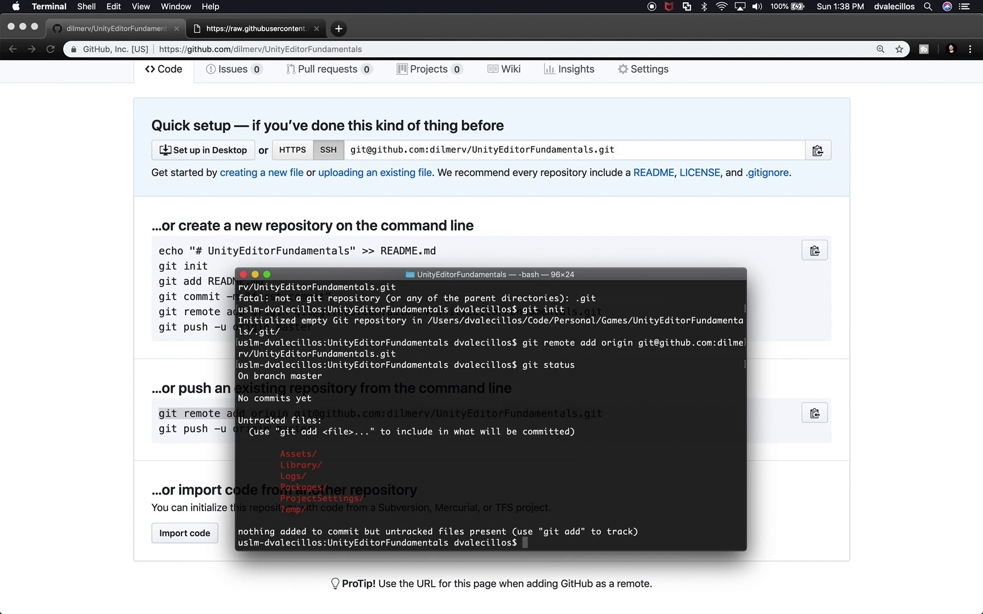
type("g")
key("BackSpace")
Create a new .gitignore and open it in VS Code with 'code .gitignore'.
type("vim .gitignore")
key("BackSpace")
key("BackSpace")
key("BackSpace")
key("BackSpace")
key("BackSpace")
key("BackSpace")
key("BackSpace")
key("BackSpace")
key("BackSpace")
key("BackSpace")
key("BackSpace")
key("BackSpace")
key("BackSpace")
key("BackSpace")
type("code .gitignore")
key("Return")
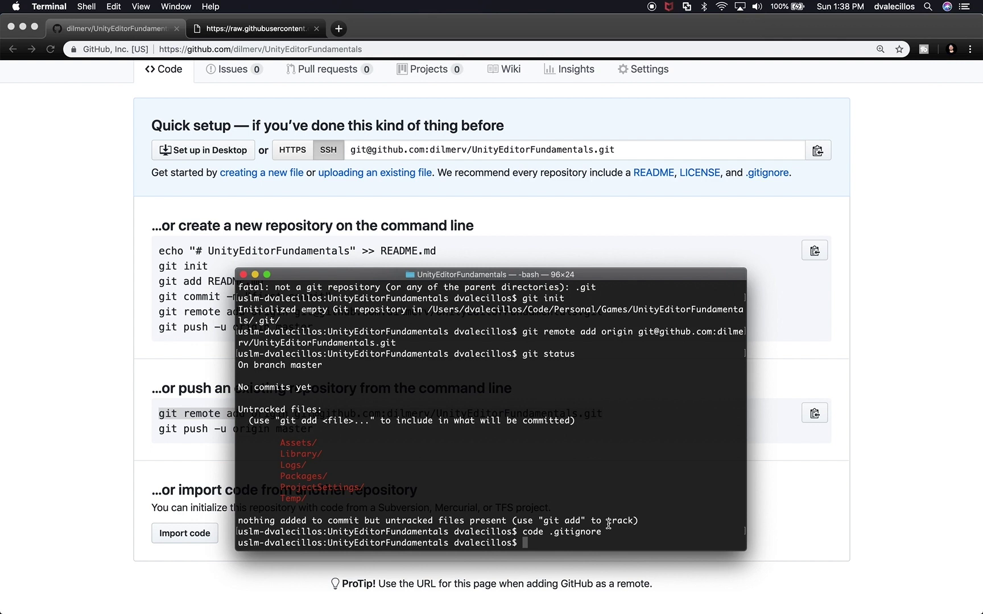
left_click_drag(550, 533, 613, 537)
key("super+Tab")
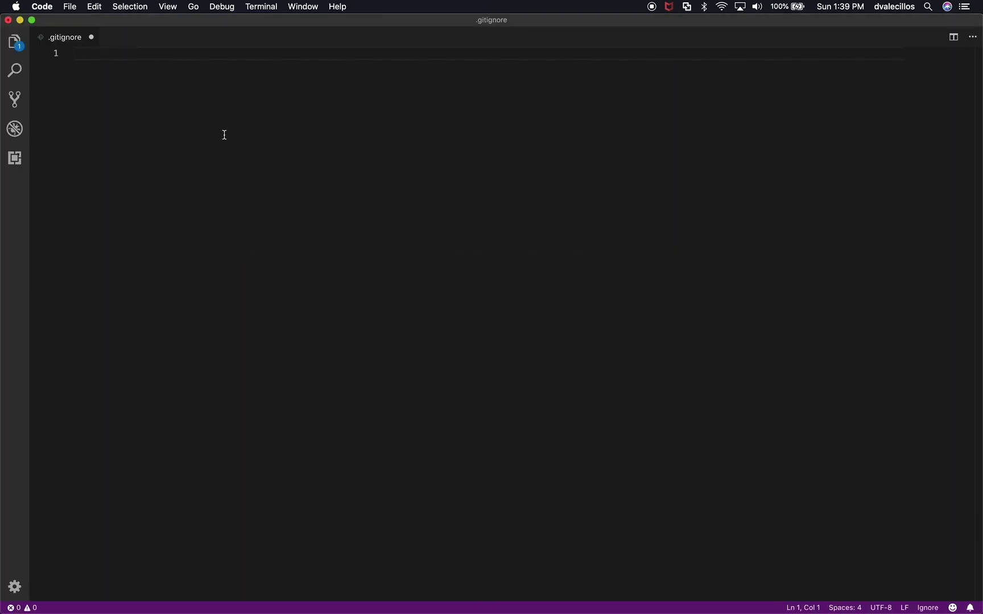
Copy all the Unity ignore rules from the raw template page in Chrome.
key("super+Tab")
left_click(224, 30)
left_click(203, 344)
key("super+a")
key("super+c")
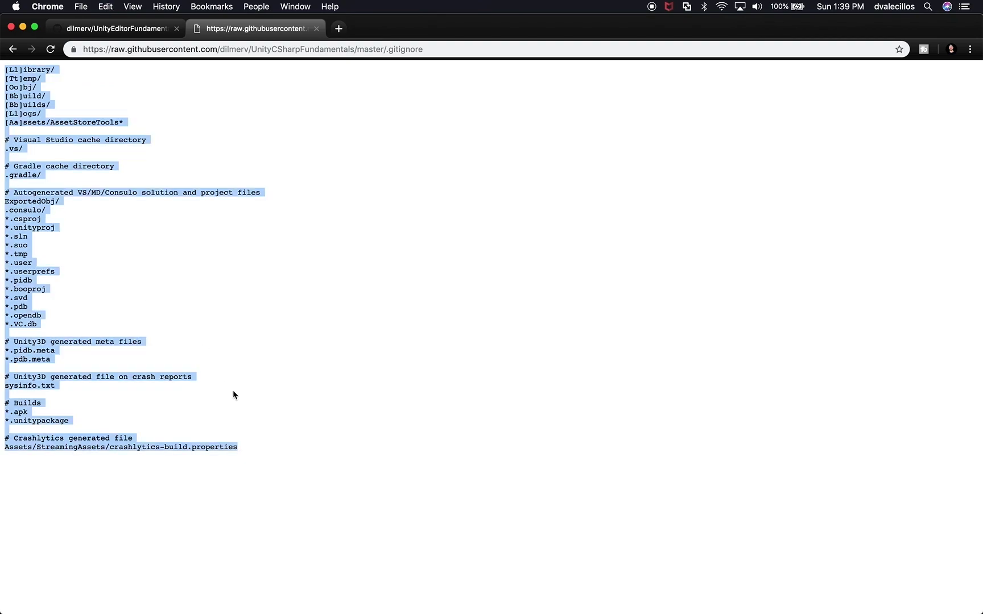
Paste the Unity ignore rules into .gitignore in VS Code and save it.
key("super+Tab")
key("super+v")
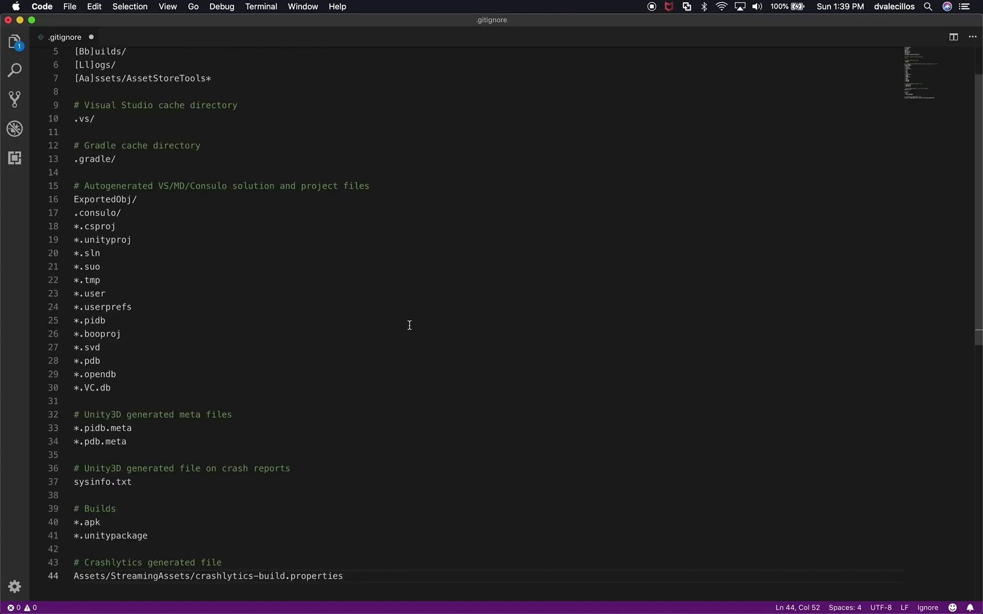
scroll(408, 325, "up", 2)
left_click(369, 208)
key("super+s")
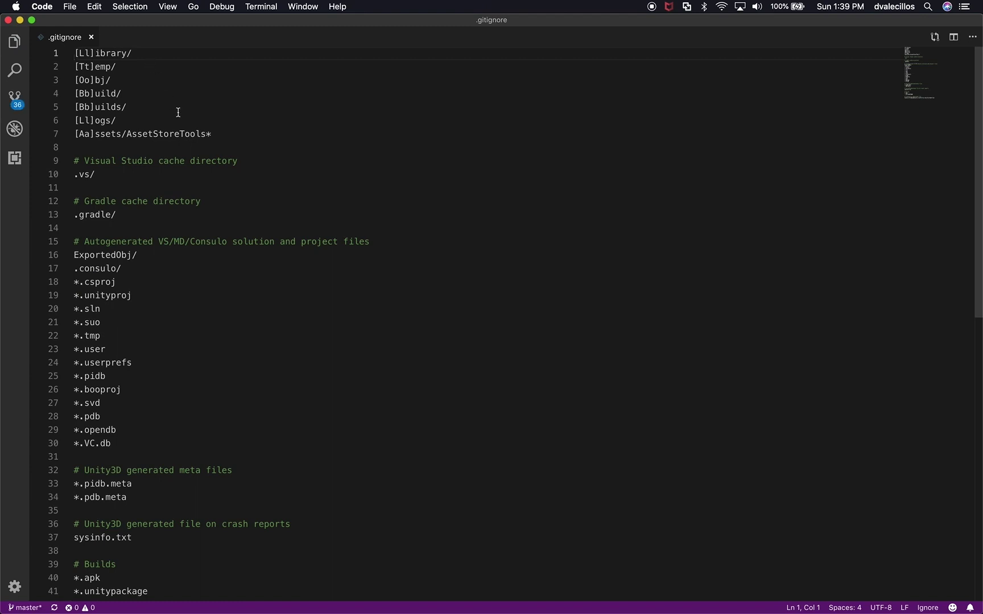
Review the pasted [Ll]ibrary/ and [Tt]emp/ rules at the top of the file.
left_click_drag(81, 53, 132, 55)
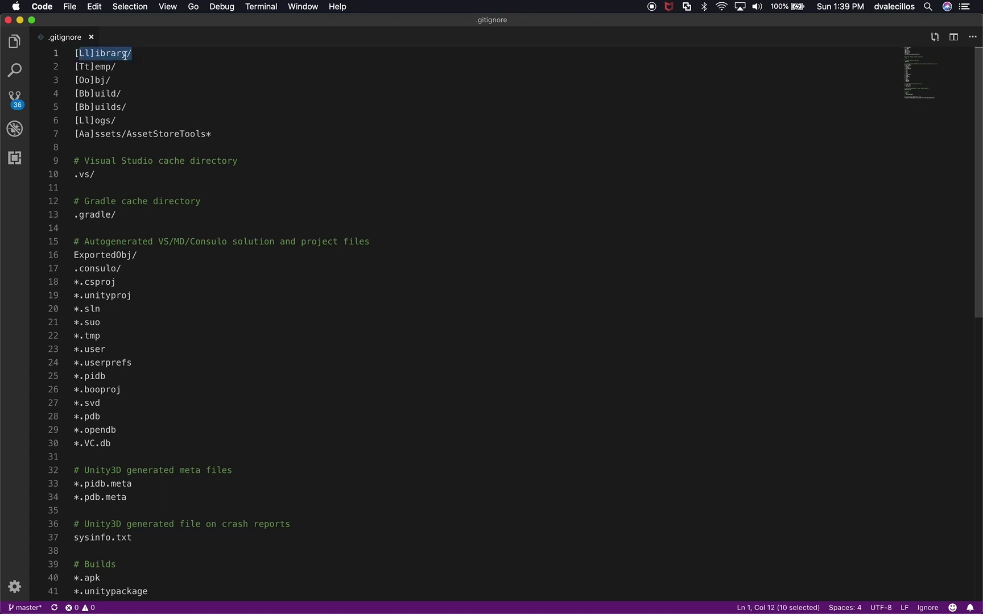
left_click_drag(75, 67, 124, 71)
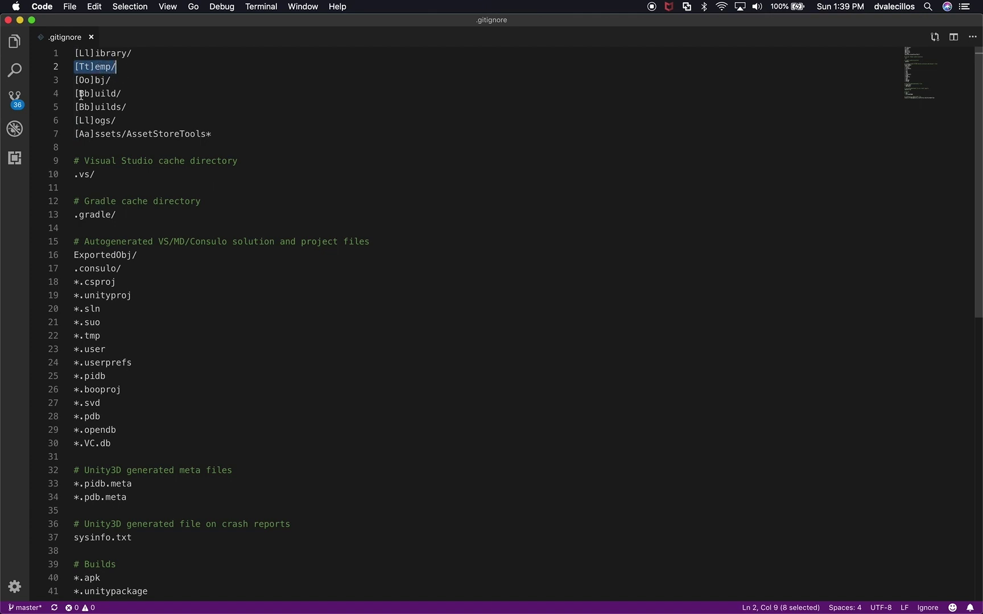
scroll(197, 356, "down", 3)
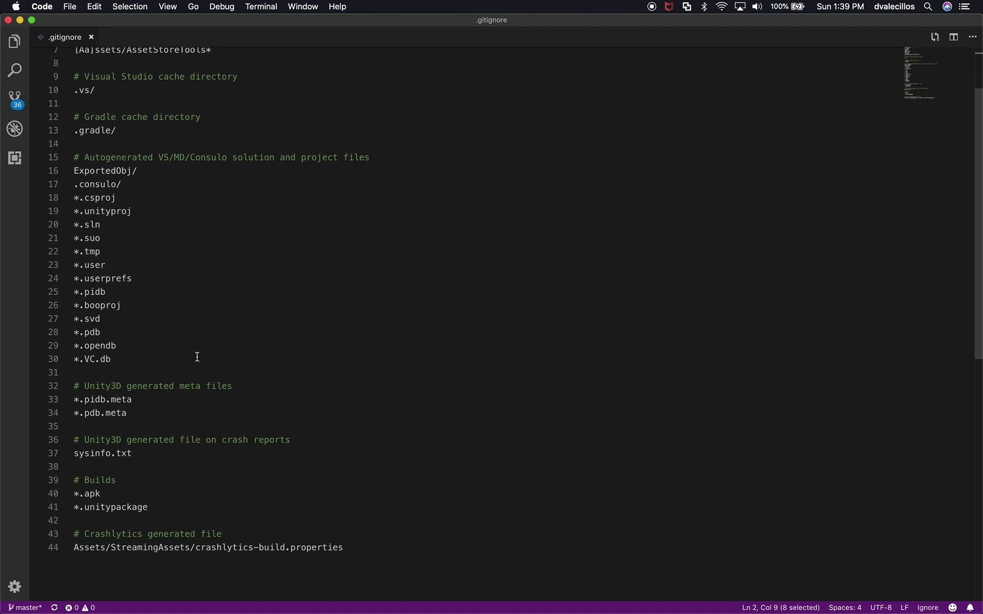
scroll(197, 357, "up", 3)
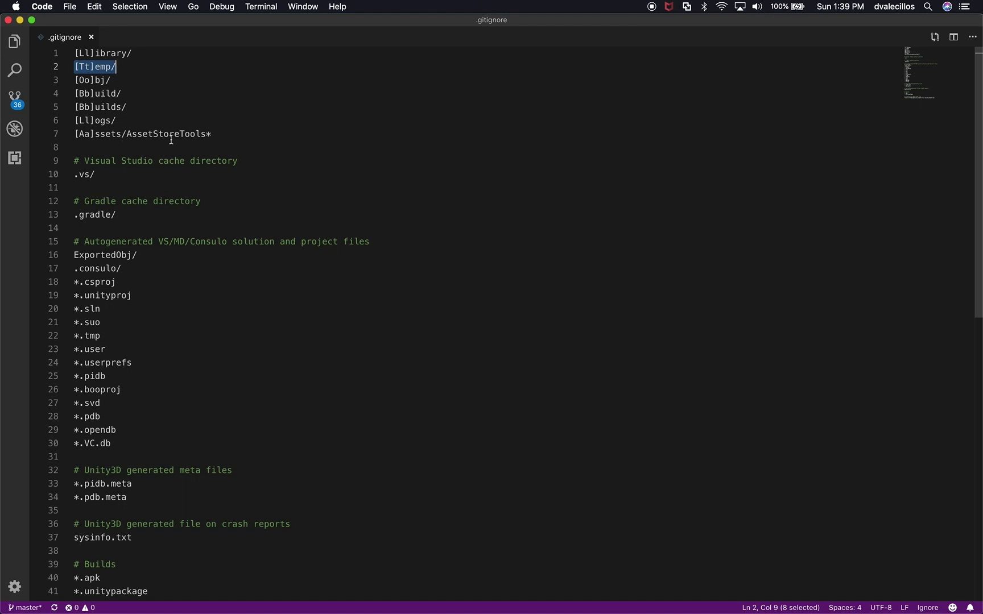
left_click(335, 295)
key("super+Tab")
key("super+Tab")
Run git status to confirm only .gitignore, Assets, Packages and ProjectSettings are untracked.
type("git status")
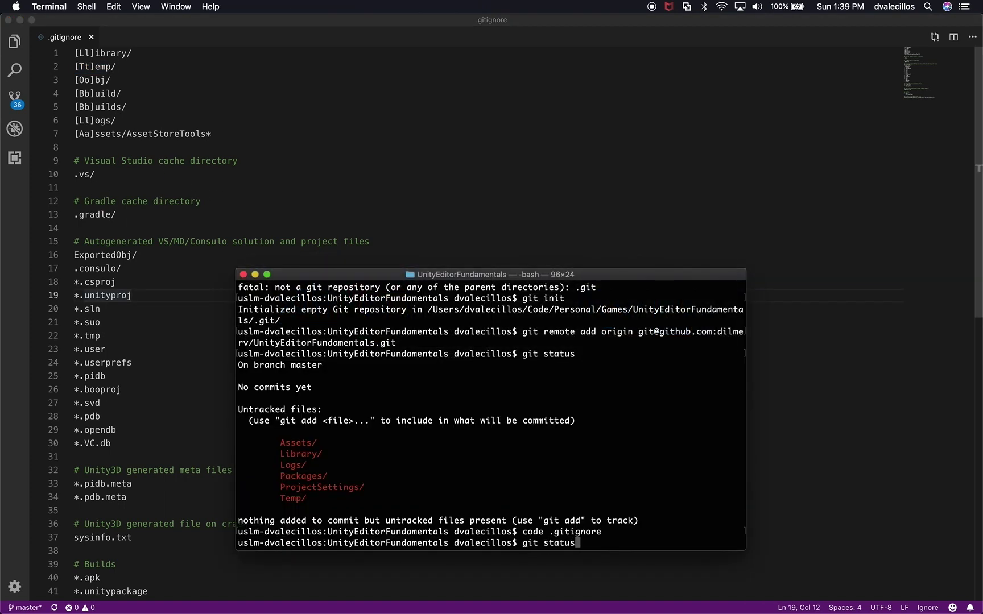
key("Return")
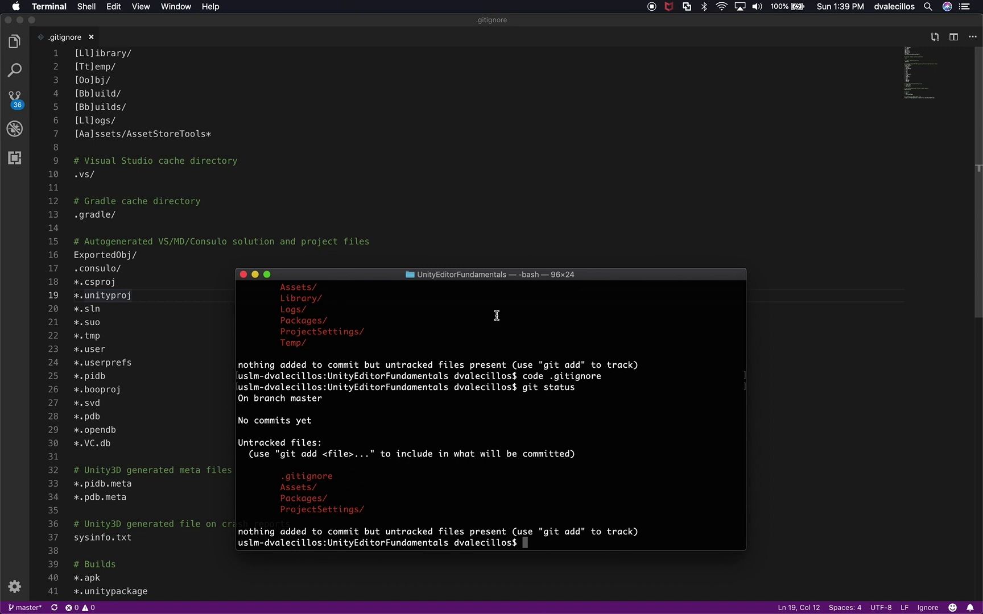
left_click_drag(523, 377, 543, 377)
key("super+Tab")
key("super+Tab")
key("super+Tab")
Search 'visual studio code' in a new tab and open code.visualstudio.com.
key("super+t")
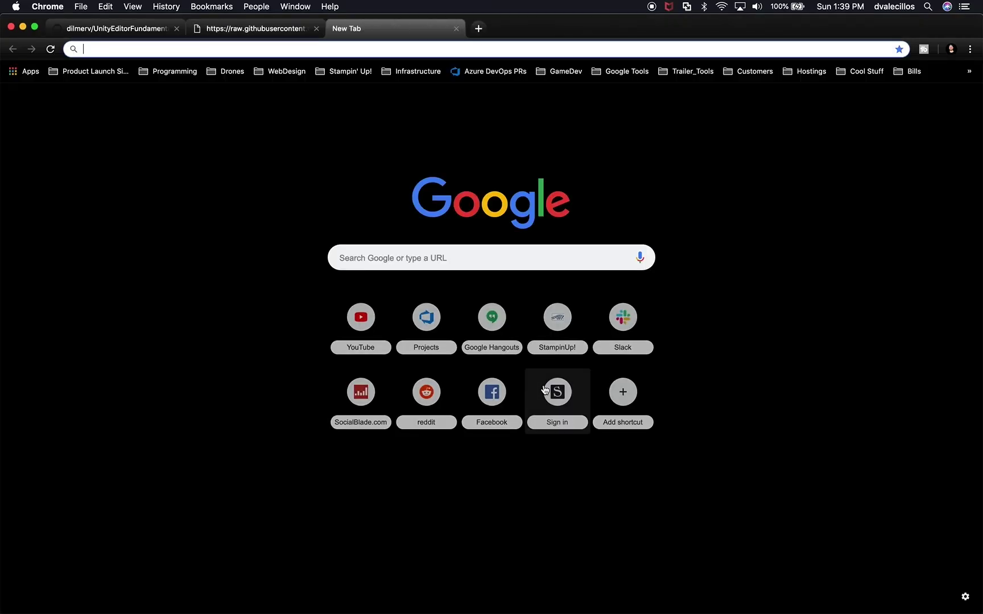
type("visual studio code")
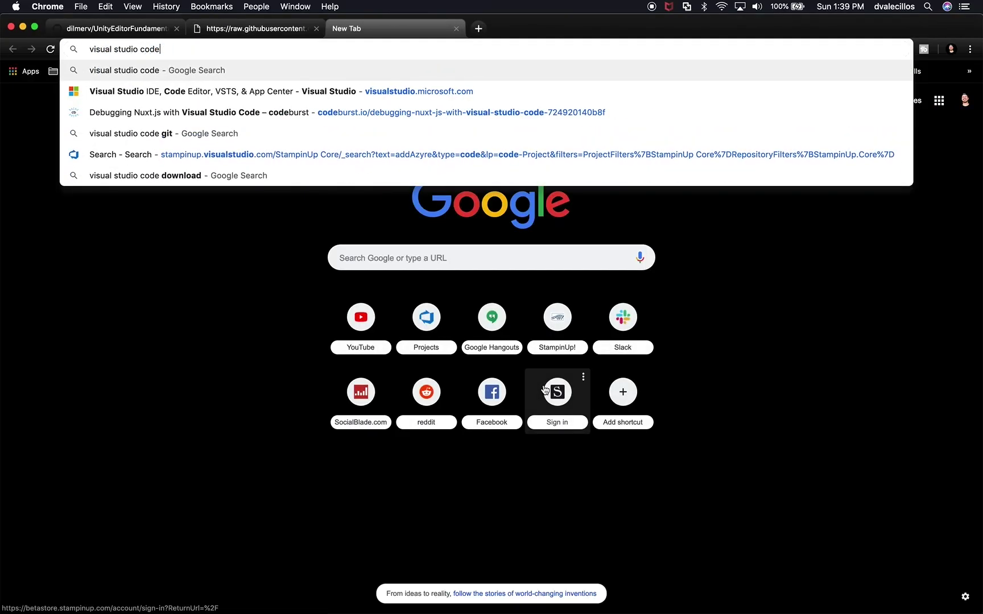
key("Return")
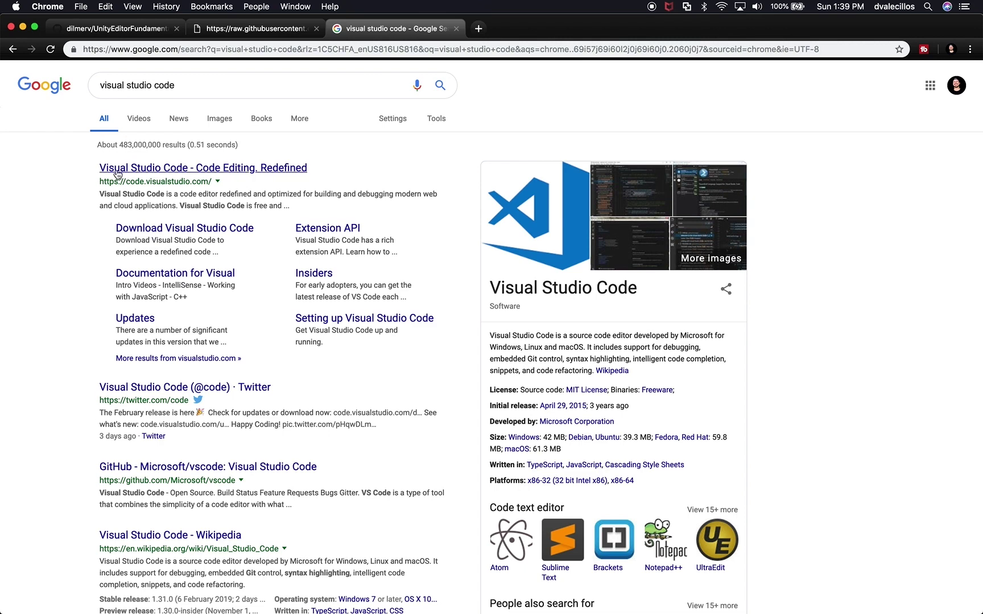
left_click(158, 171)
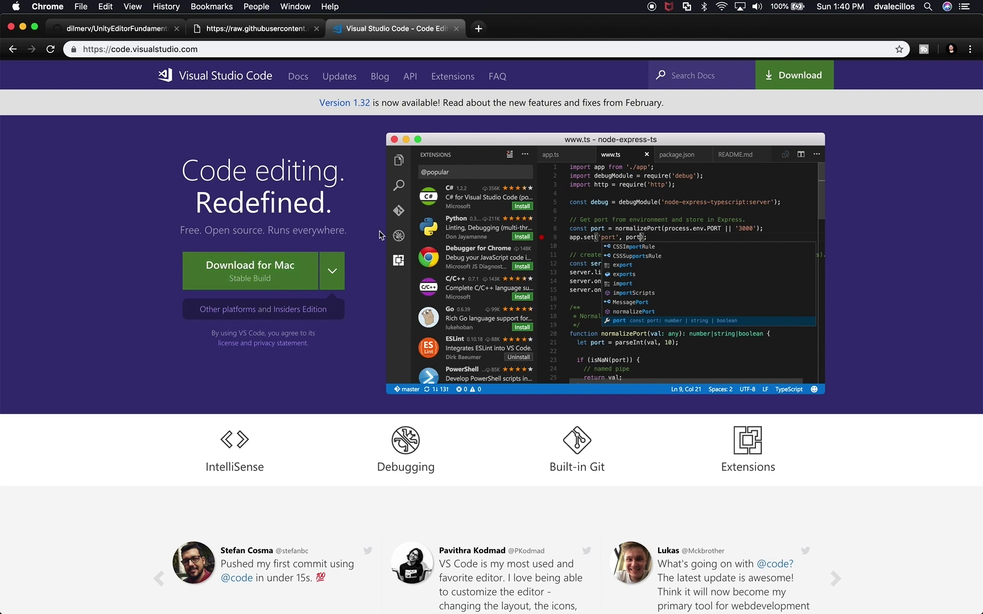
Open .gitignore in vim to check the ignore rules, then quit with :wq.
key("super+Tab")
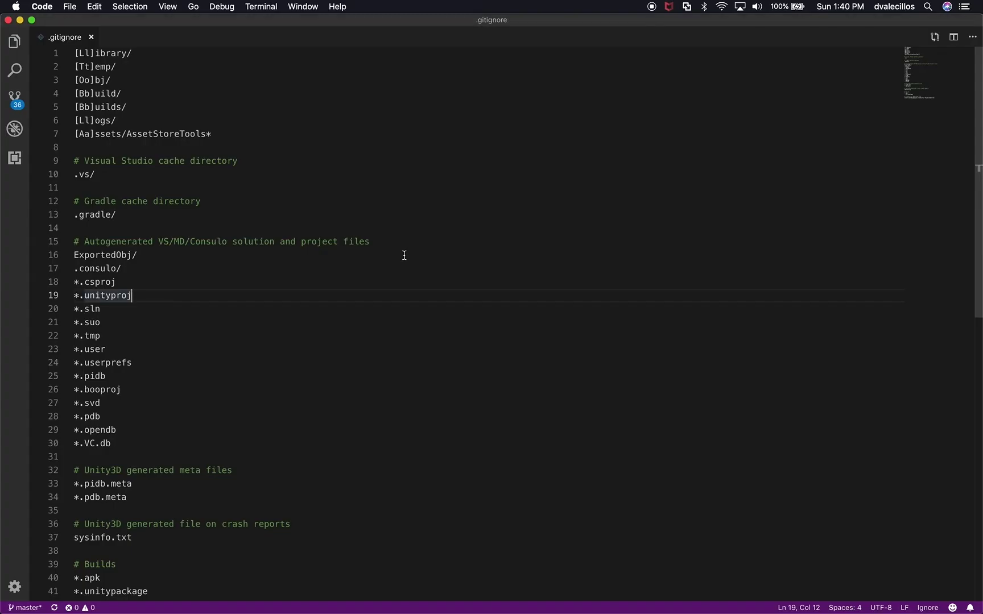
key("super+Tab")
key("Tab")
type("vi")
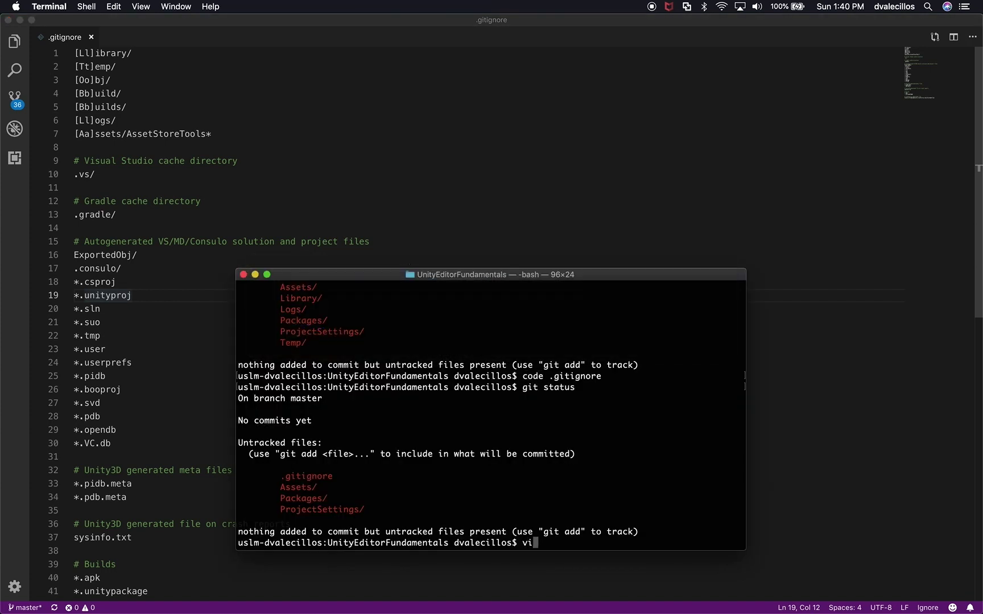
type("m .gitignore")
key("Return")
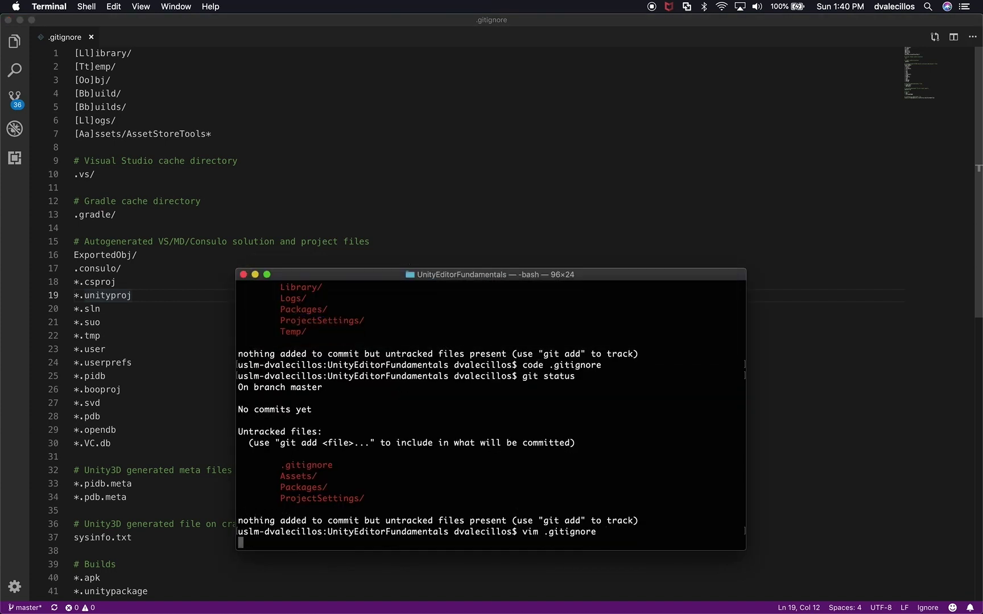
key("j")
key("j")
key("j")
key("j")
key("j")
key("j")
key("j")
key("j")
key("j")
key("j")
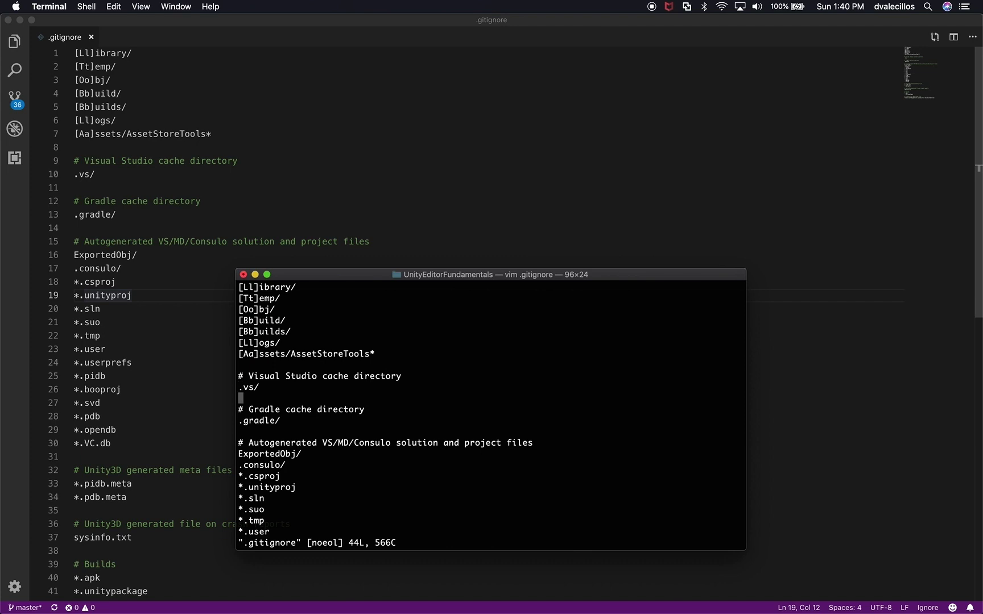
type(":")
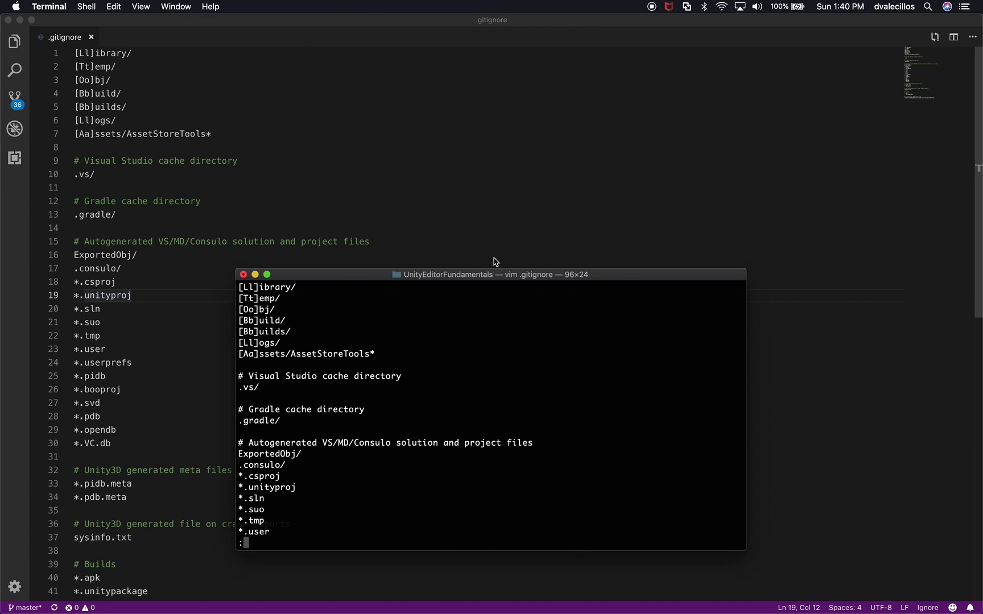
type("wq")
key("Return")
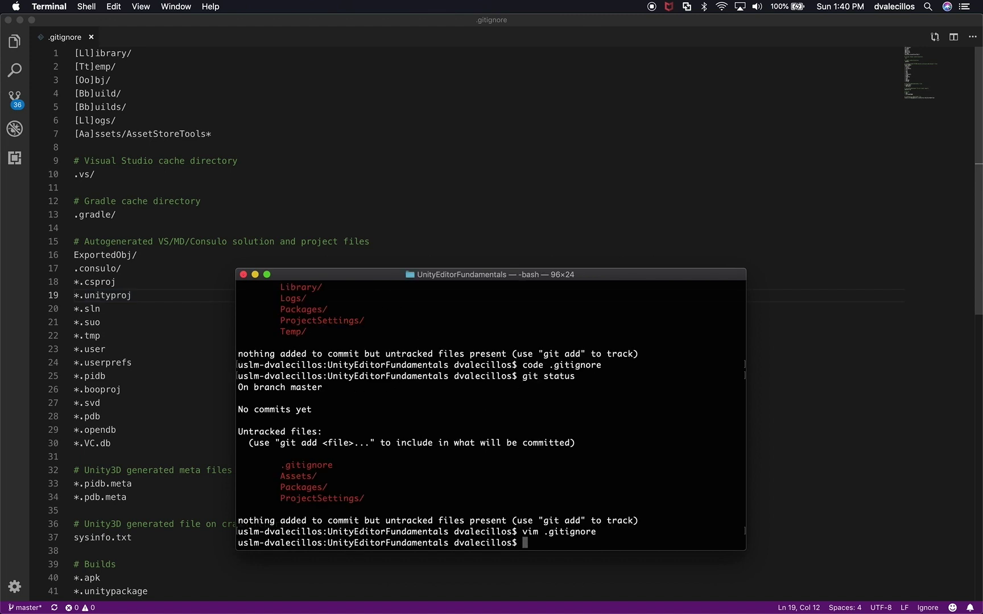
Compare the earlier Library and Logs entries with the remaining untracked .gitignore and ProjectSettings.
type("git")
key("BackSpace")
key("BackSpace")
key("BackSpace")
type("git st")
scroll(337, 324, "up", 1)
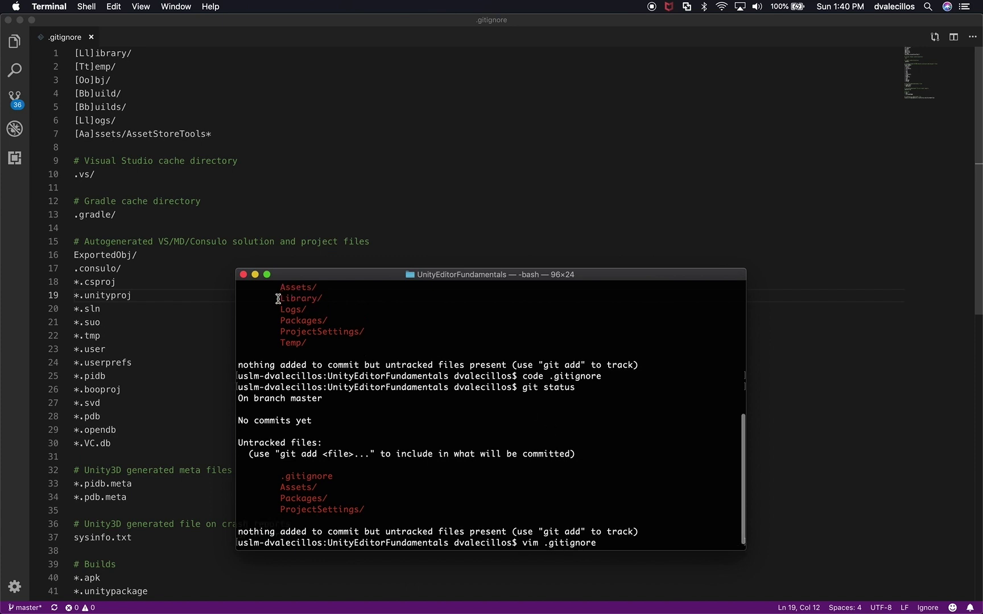
left_click_drag(281, 297, 316, 298)
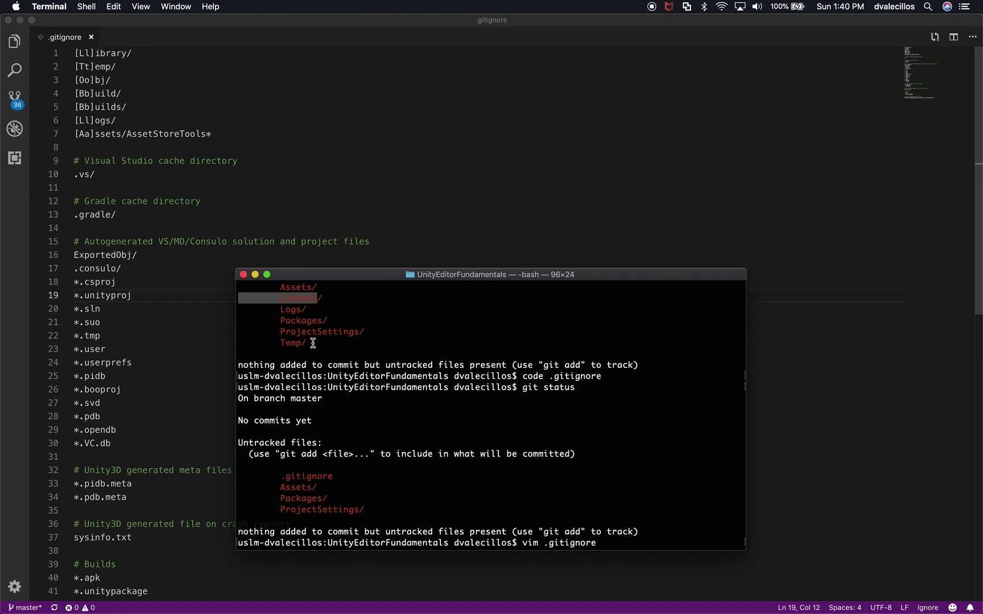
left_click_drag(276, 311, 325, 311)
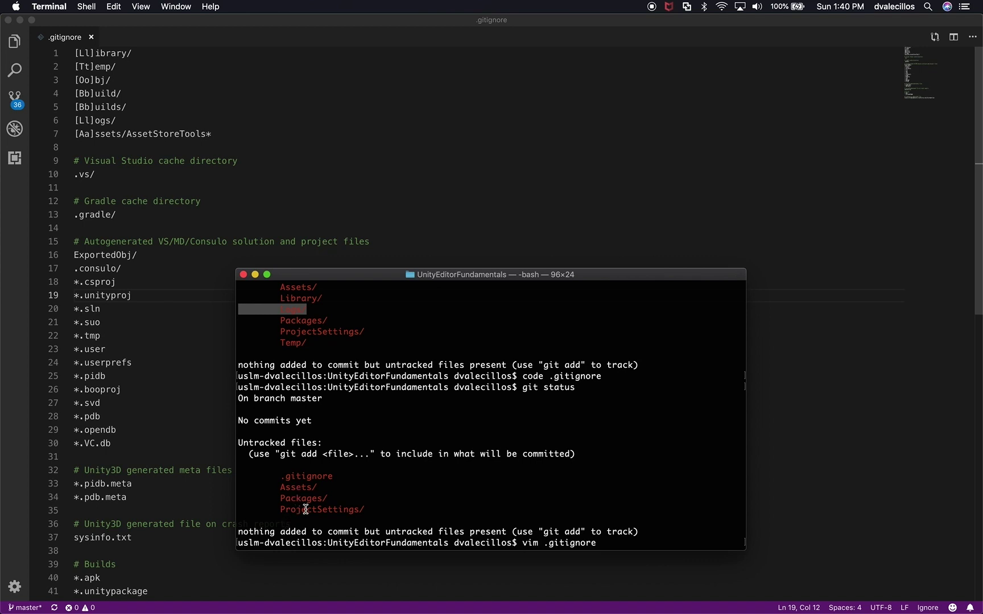
left_click_drag(282, 510, 359, 511)
left_click_drag(277, 477, 337, 477)
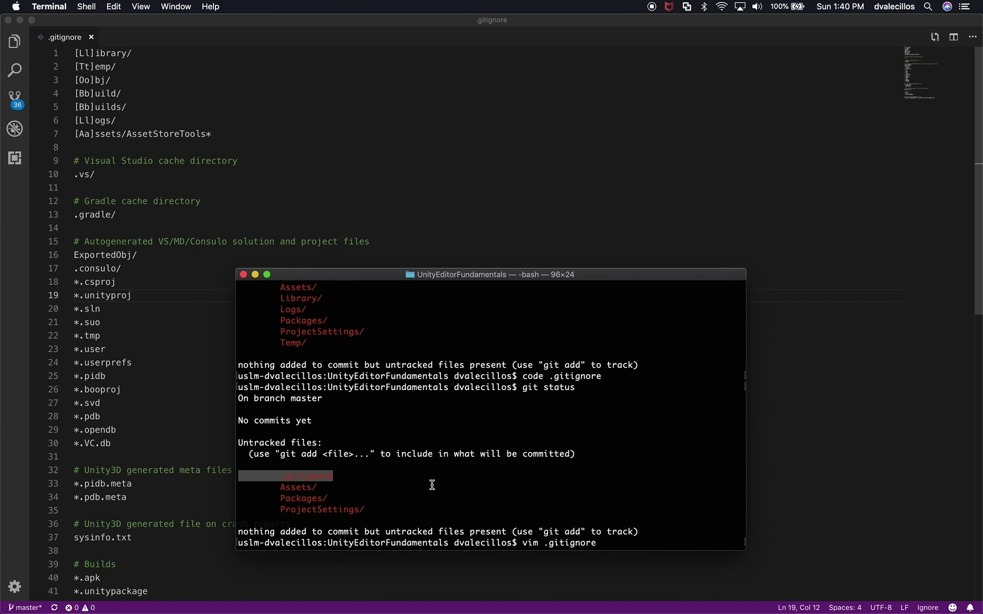
left_click(499, 476)
Stage all project files with git add -A and verify them with git status.
type("git st")
key("BackSpace")
key("BackSpace")
type("add -A")
key("Return")
type("k")
key("BackSpace")
type("git status")
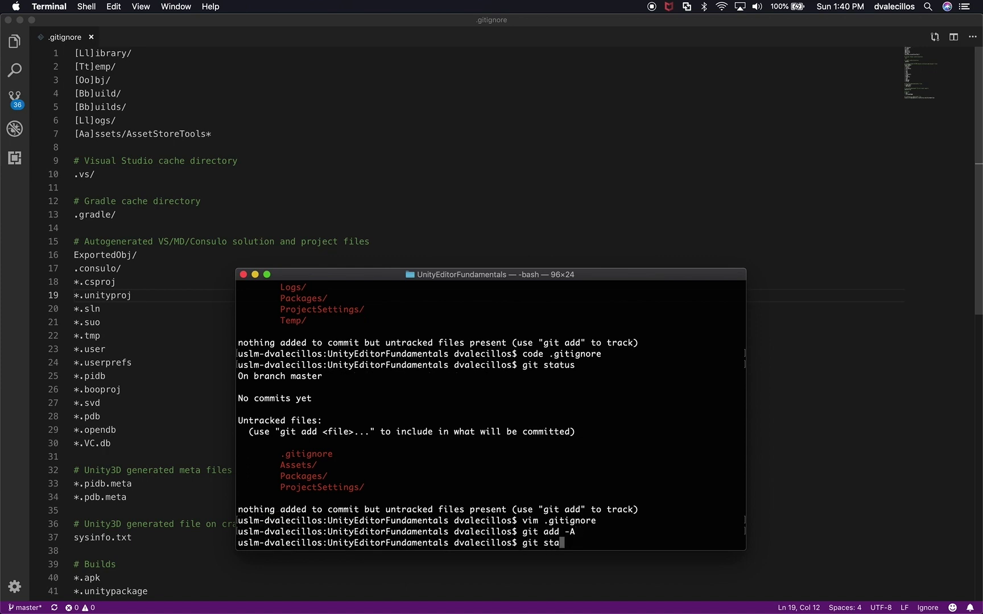
key("Return")
scroll(497, 377, "up", 8)
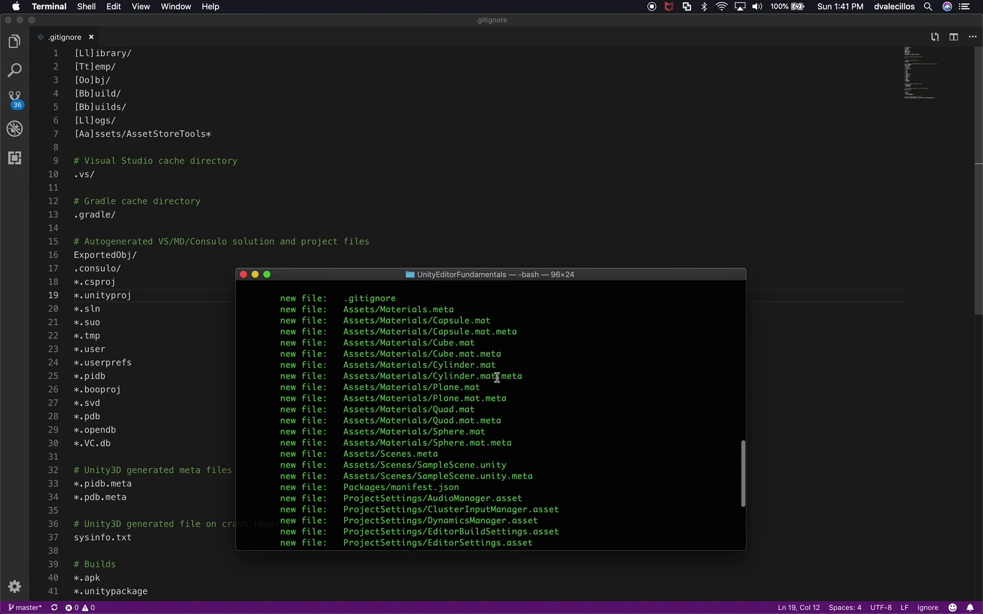
scroll(496, 377, "down", 5)
Commit the files as "Initial project files" and attempt git push.
type("git")
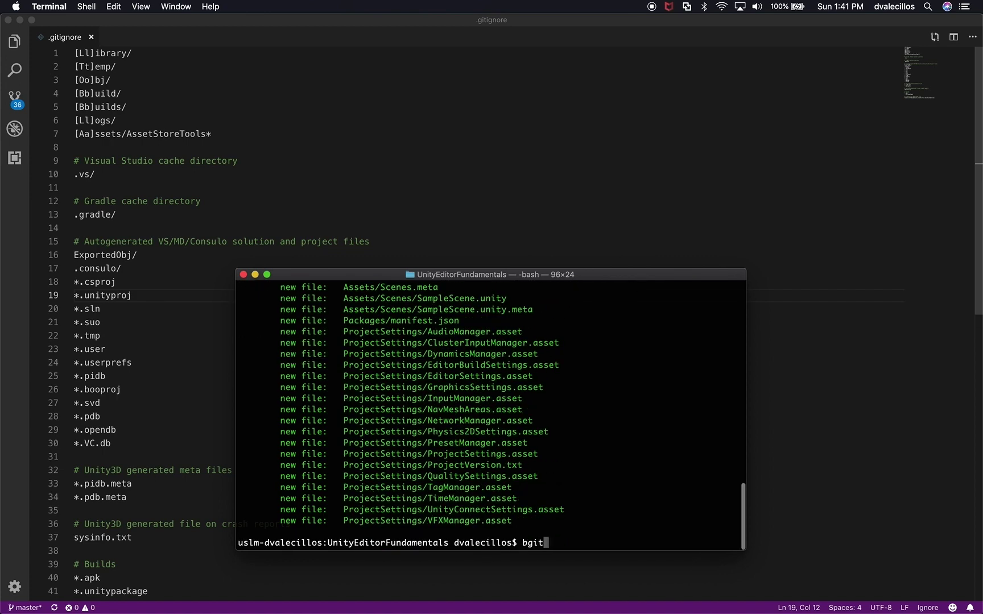
type(" commit")
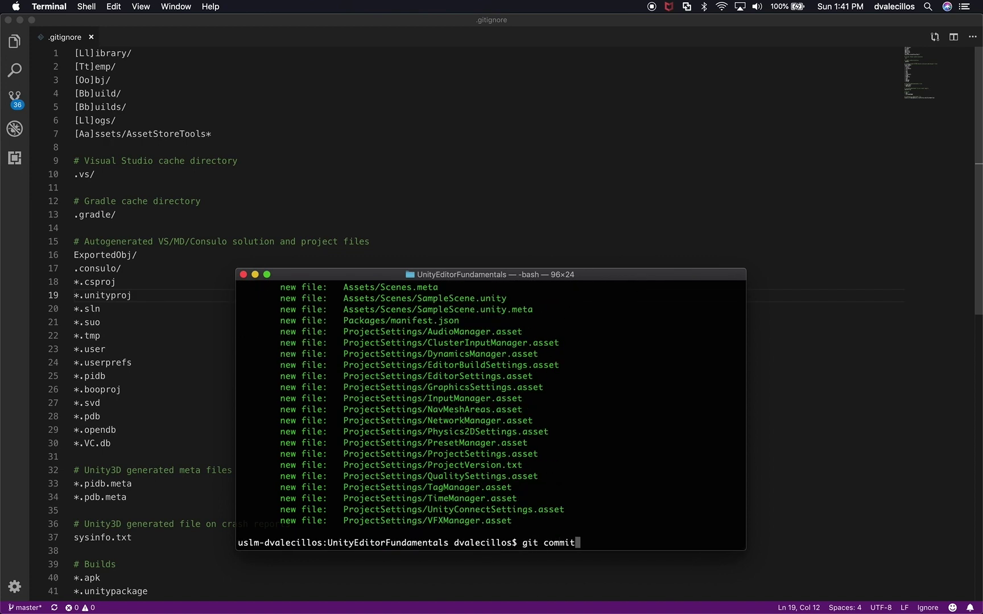
type(" -m \"Initial project files\"")
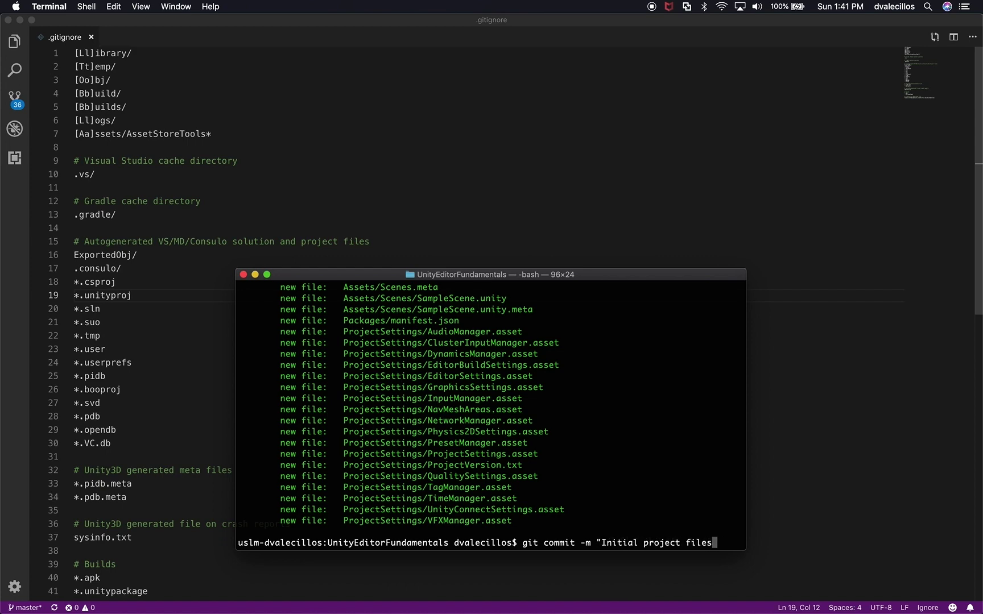
key("Return")
type("git ")
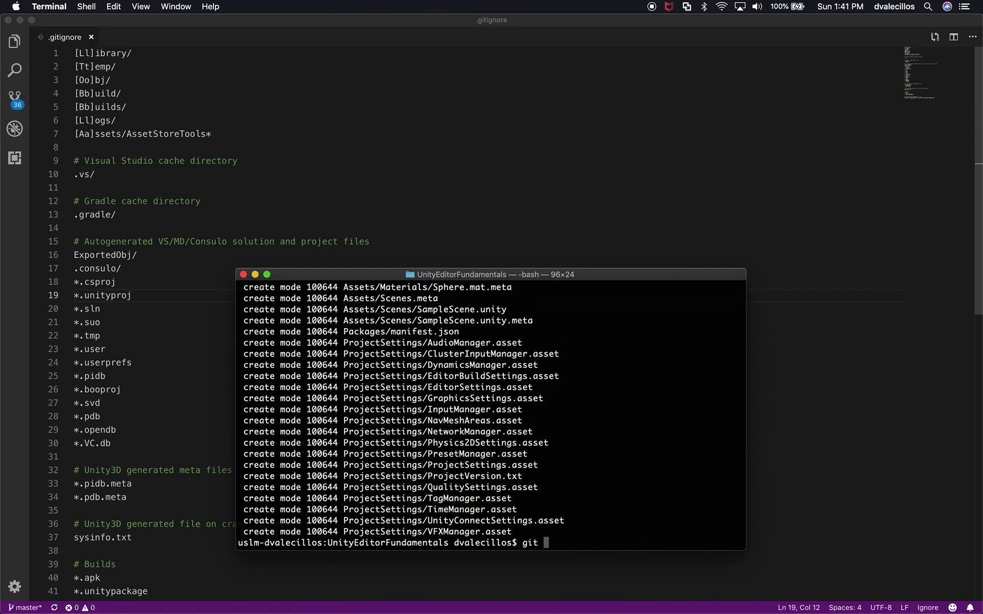
type("push")
key("Return")
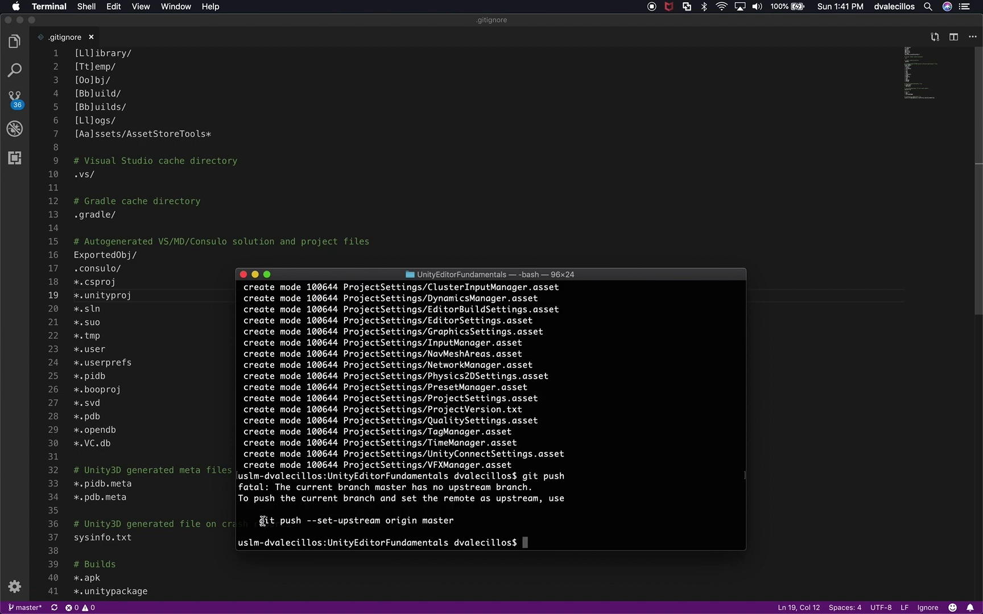
Push master with the suggested 'git push --set-upstream origin master' command.
left_click_drag(256, 521, 488, 518)
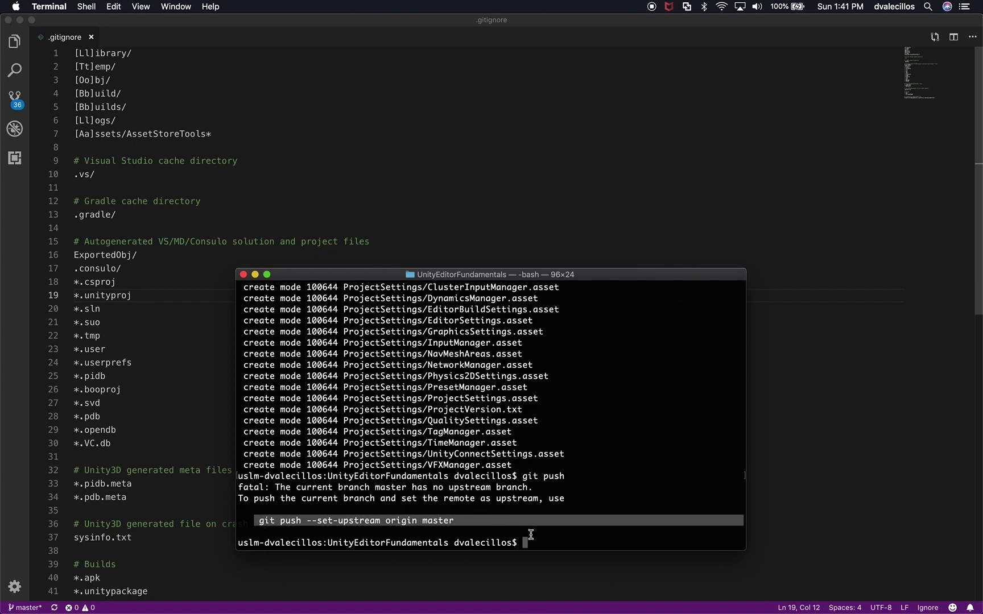
key("super+c")
key("super+v")
key("Return")
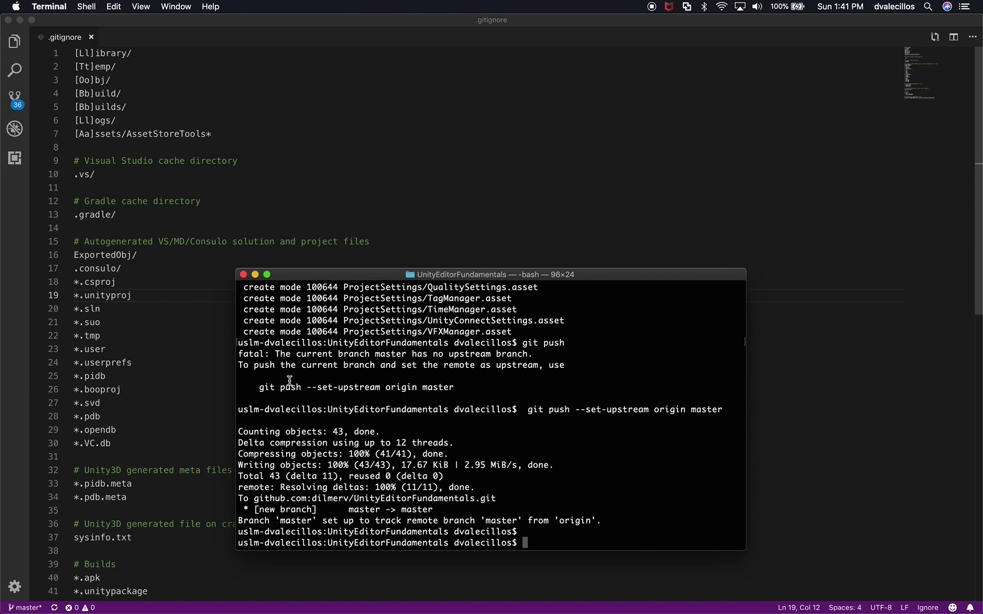
Highlight the git push, --set-upstream and origin parts of the executed command.
left_click_drag(258, 387, 574, 410)
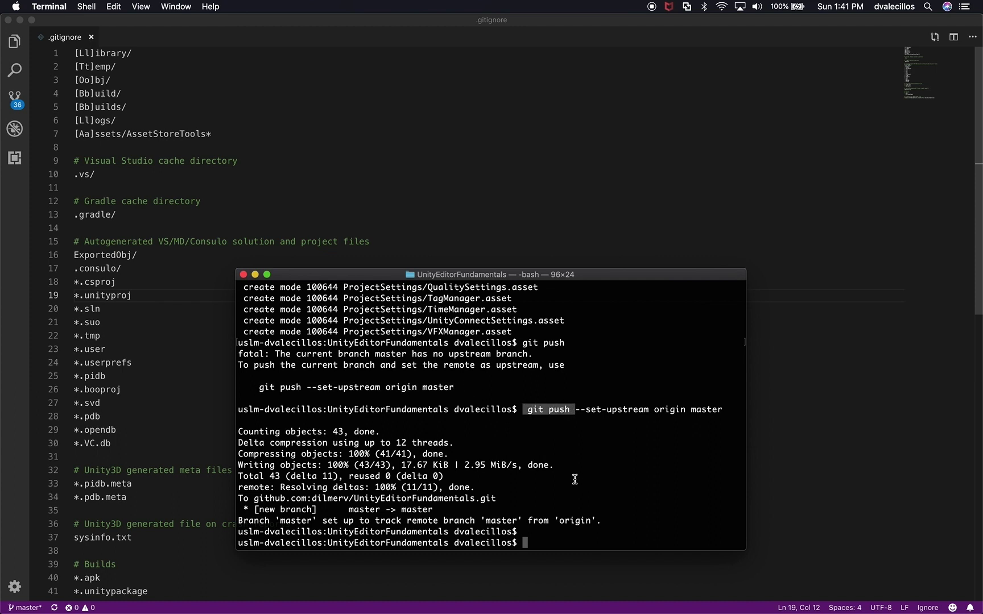
left_click_drag(581, 409, 650, 410)
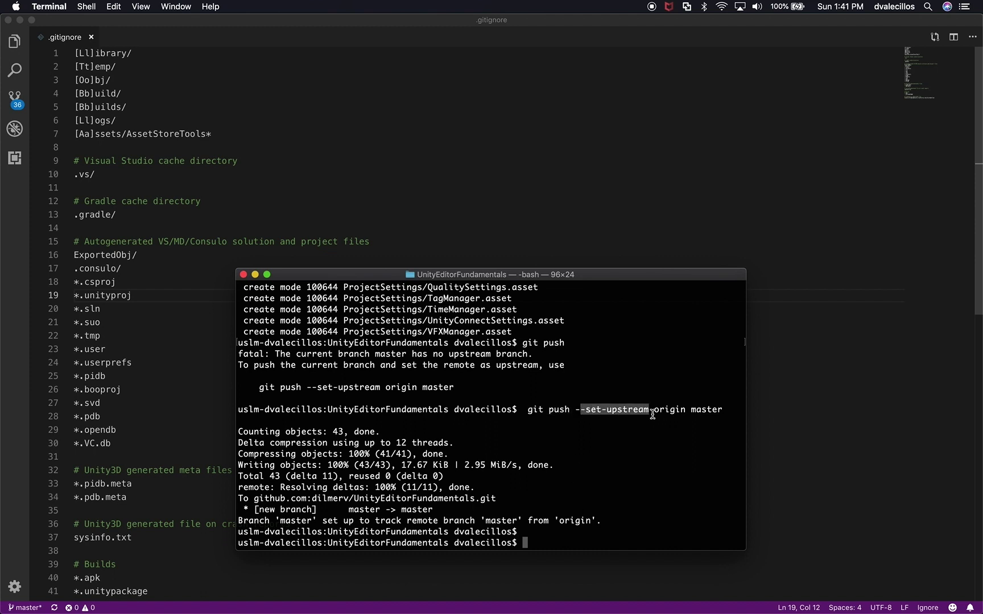
double_click(675, 409)
left_click(697, 411)
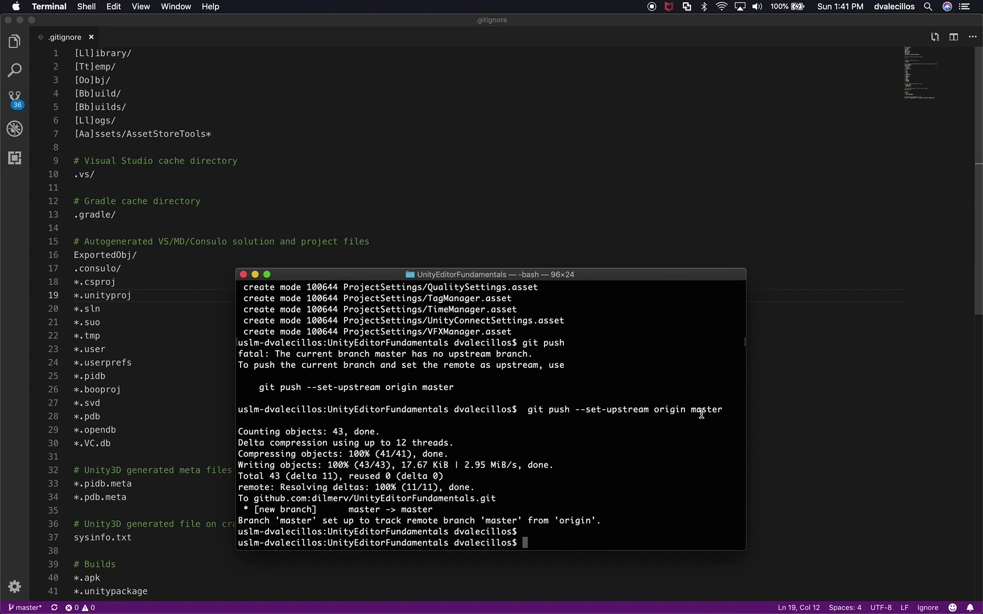
key("super+Tab")
key("super+Tab")
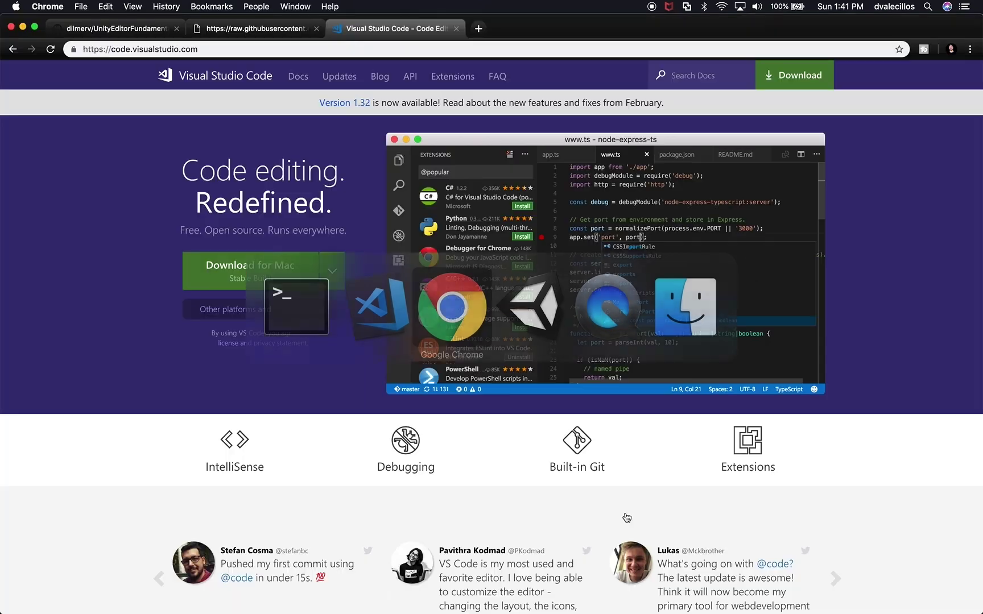
Reload the repository page to list Assets, Packages, ProjectSettings and .gitignore, then start a README.md.
left_click(123, 29)
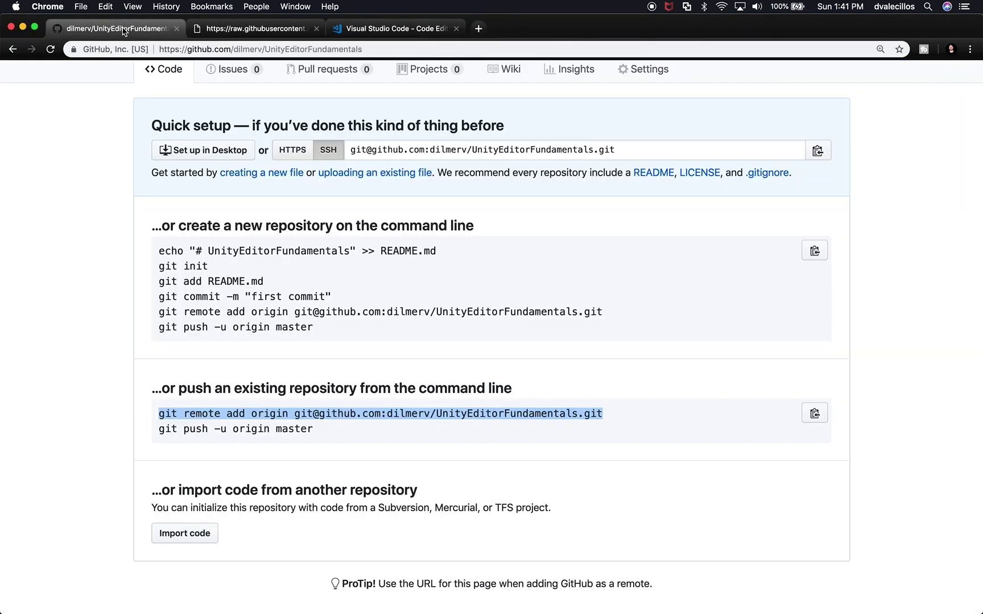
scroll(212, 195, "up", 3)
left_click(213, 197)
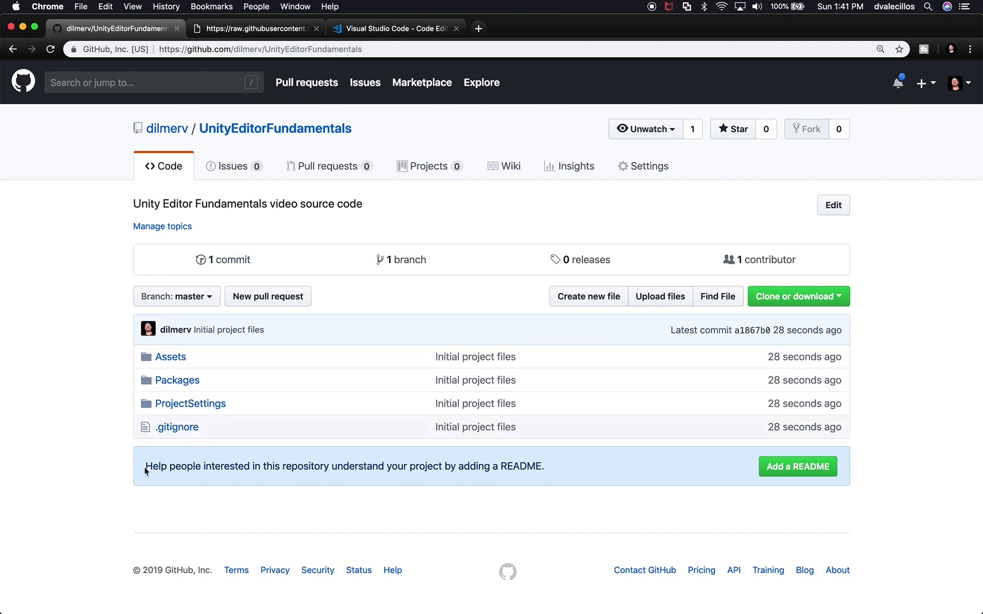
left_click_drag(144, 468, 257, 470)
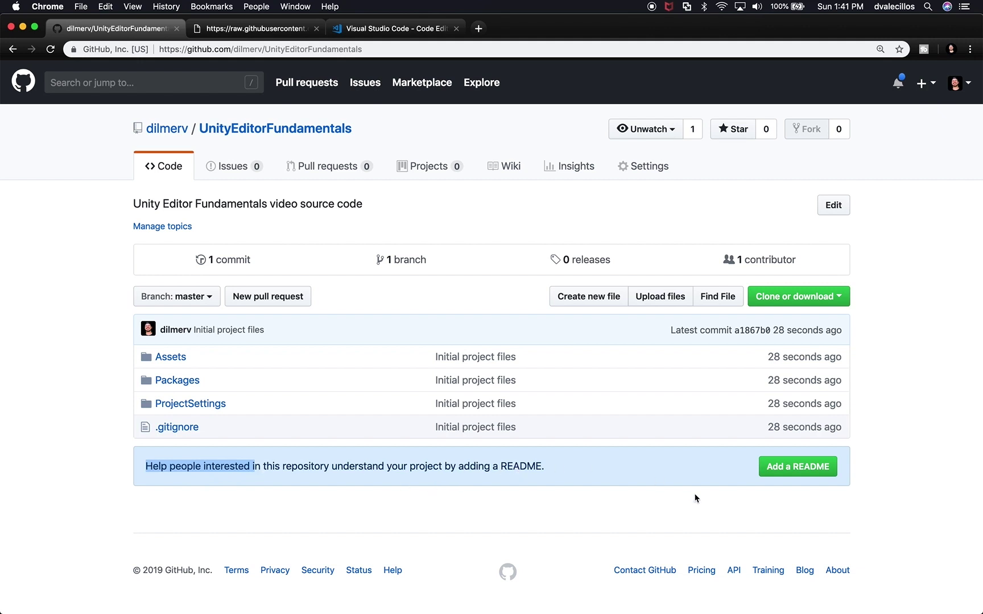
left_click(796, 470)
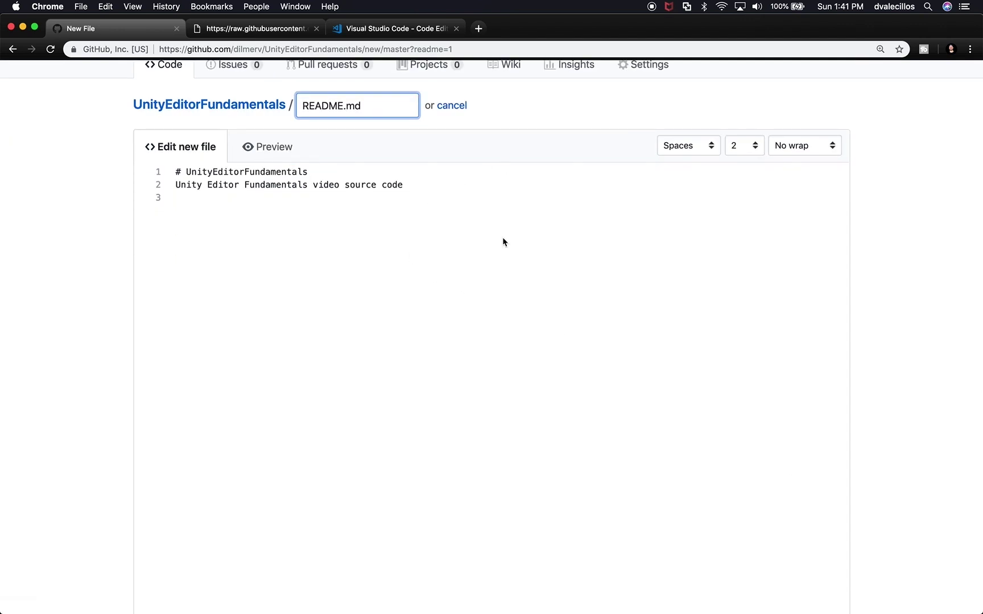
Commit the UnityEditorFundamentals README.md to master and return to Terminal.
left_click_drag(174, 184, 417, 187)
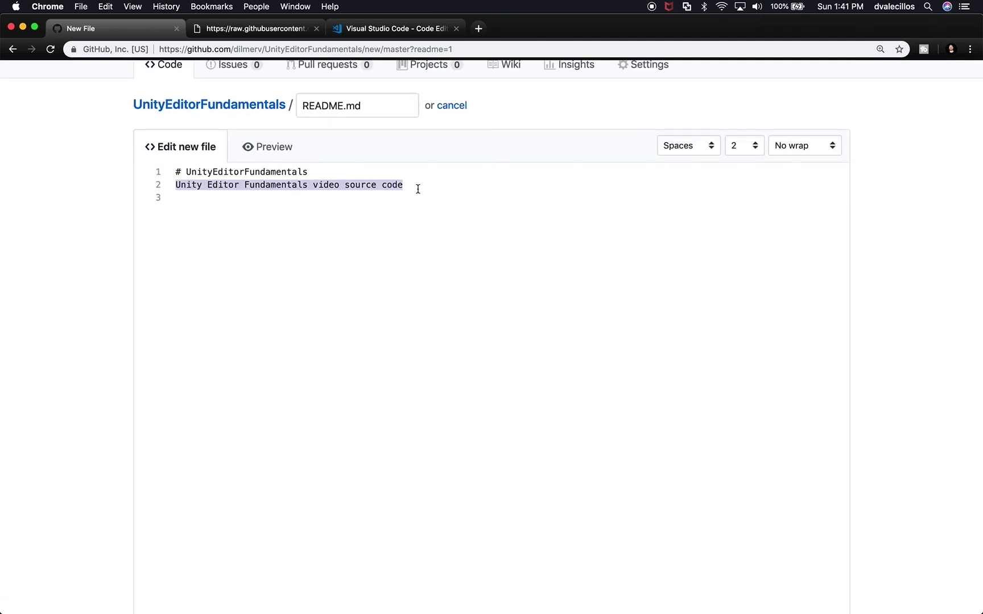
scroll(509, 258, "down", 10)
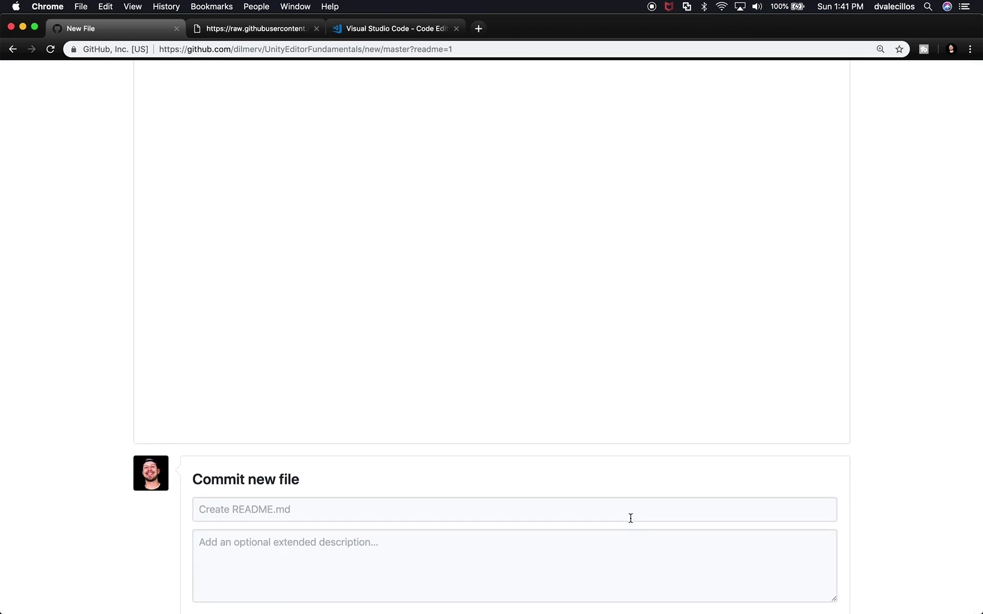
scroll(630, 519, "down", 5)
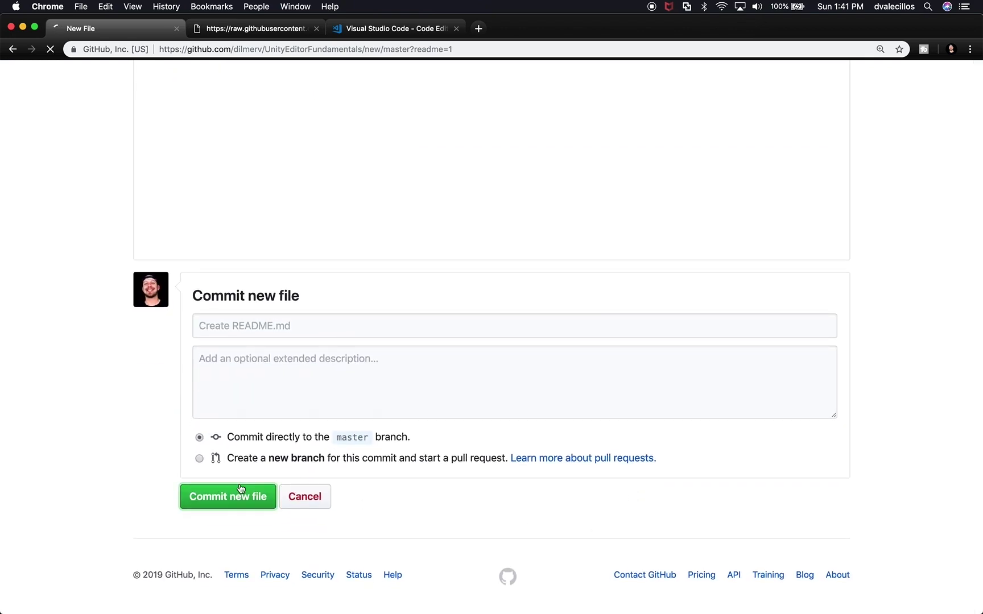
left_click(269, 496)
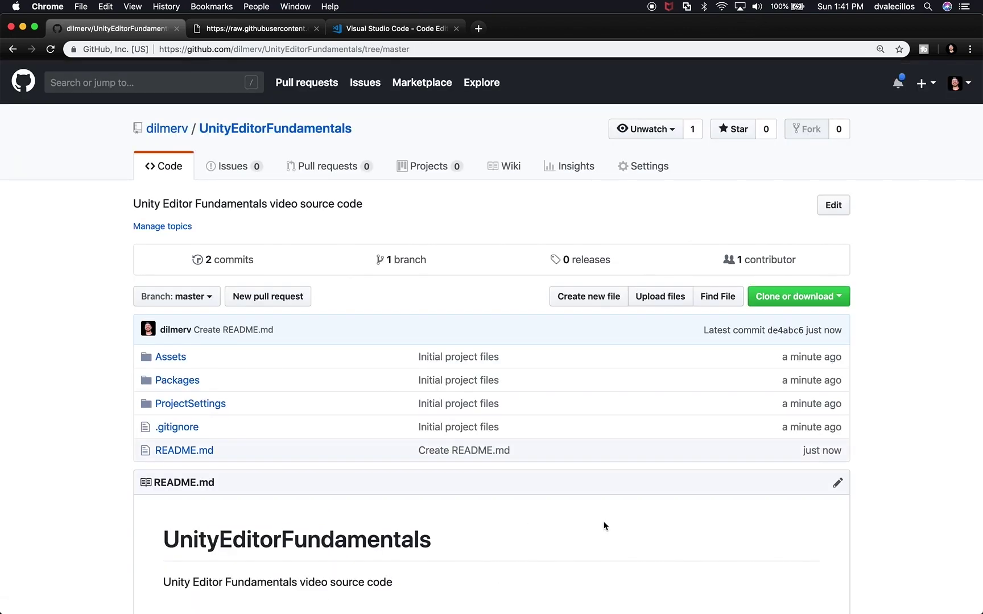
scroll(606, 524, "down", 3)
key("super+Tab")
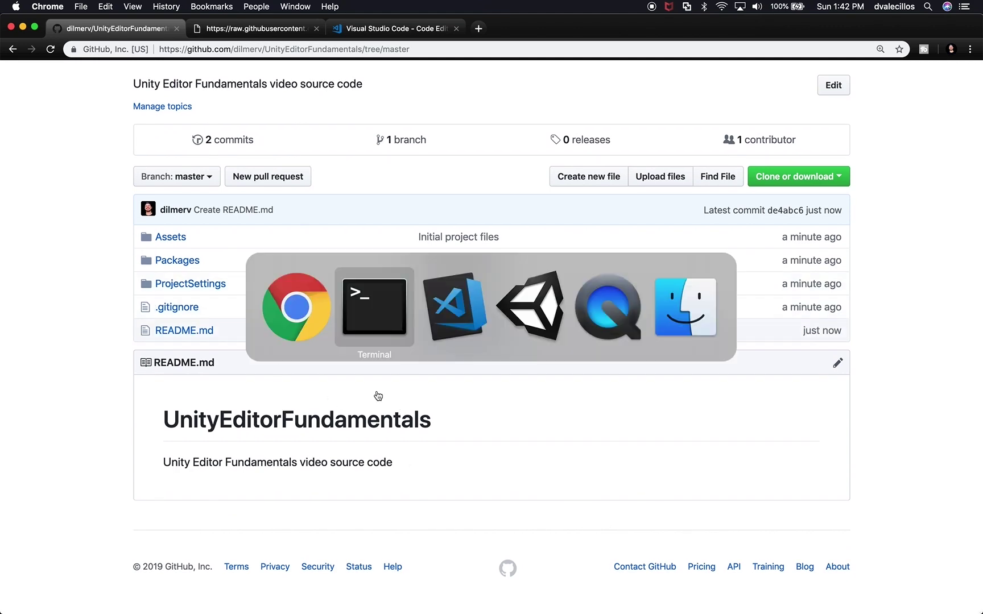